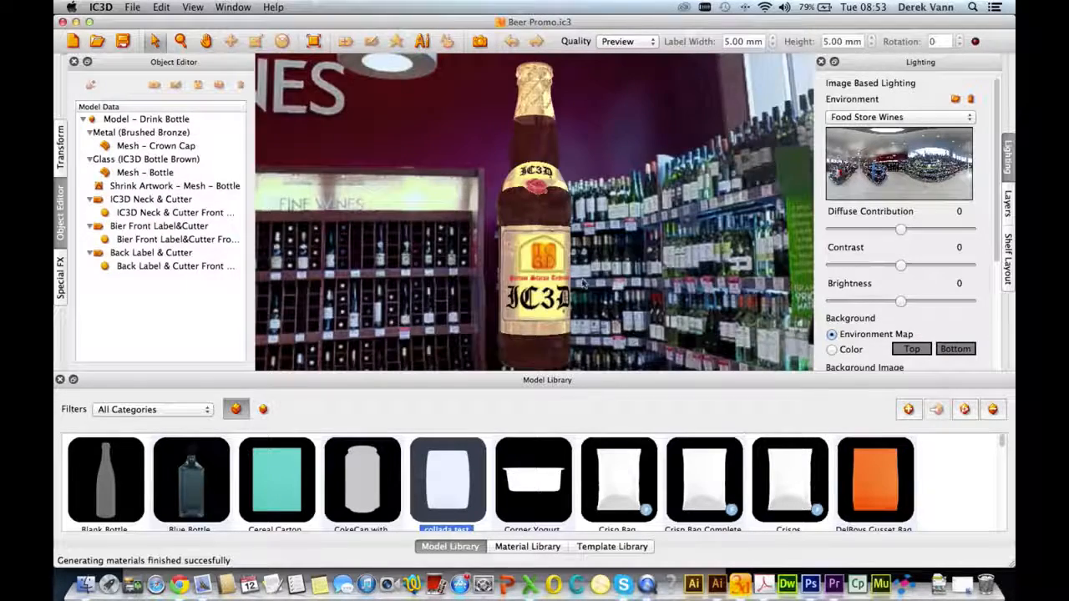
Replace the environment map background with a plain color and angle the beer bottle so it is seen from above.
{"action": "mouse_move", "coordinate": [567, 276]}
{"action": "left_mouse_down"}
{"action": "mouse_move", "coordinate": [481, 274]}
{"action": "mouse_move", "coordinate": [473, 309]}
{"action": "mouse_move", "coordinate": [564, 288]}
{"action": "left_mouse_up"}
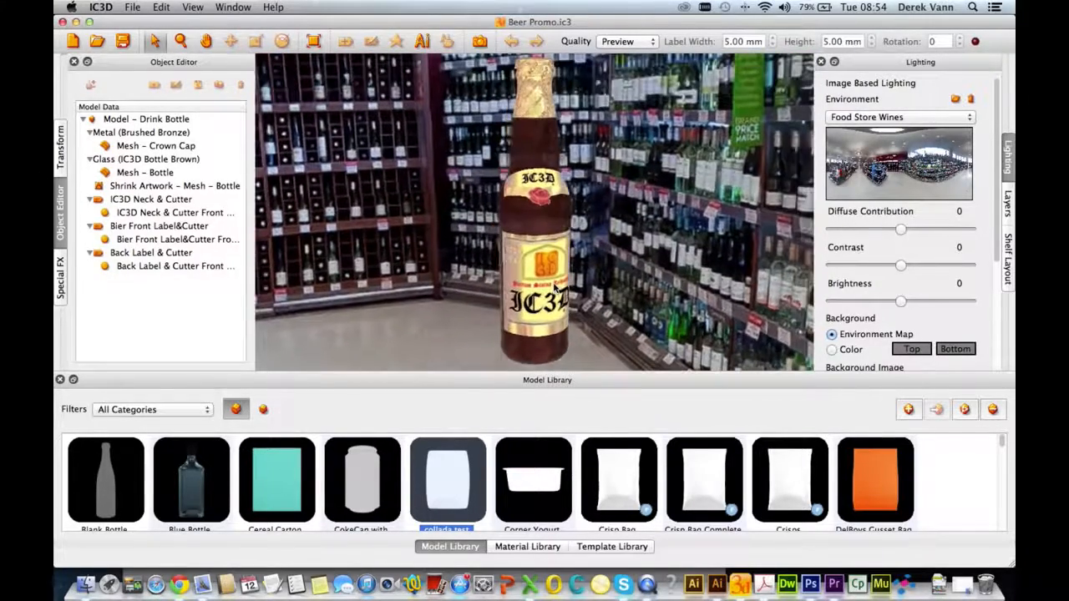
{"action": "left_click", "coordinate": [831, 349]}
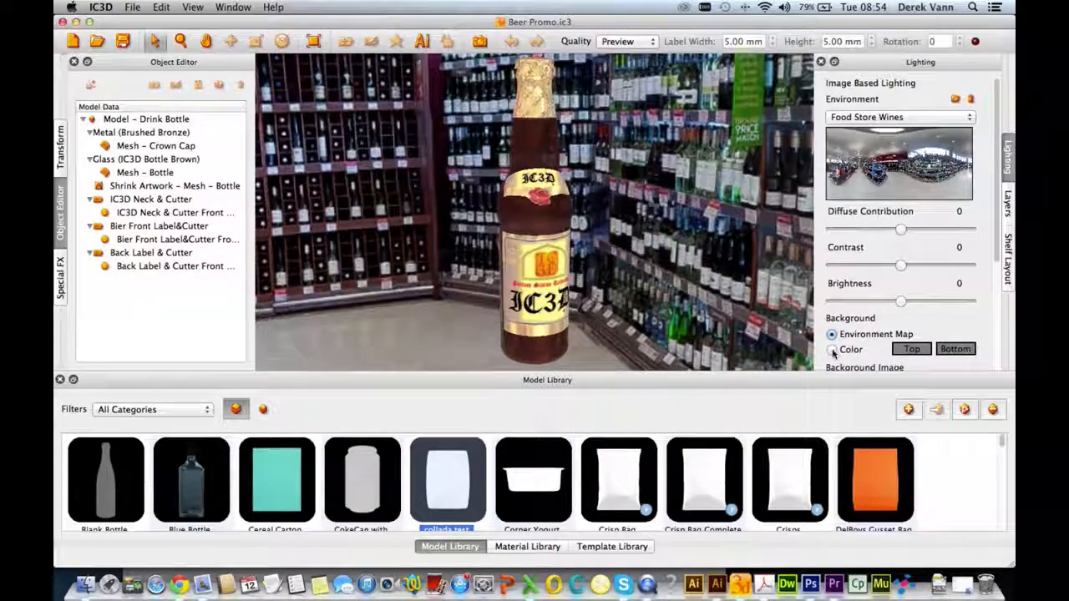
{"action": "left_click_drag", "start_coordinate": [511, 125], "coordinate": [520, 167]}
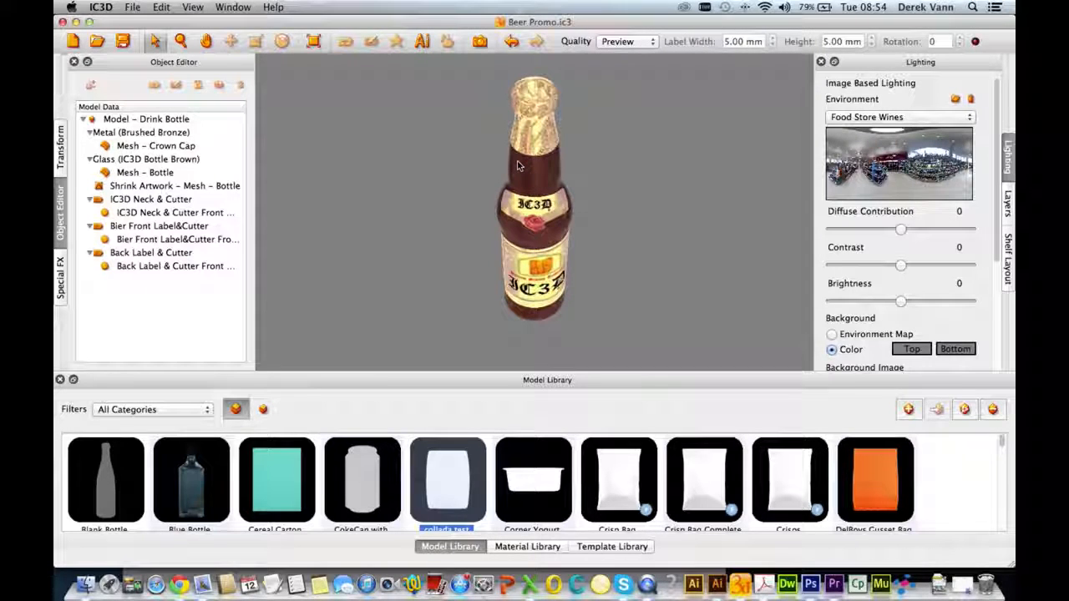
Set up a hi-res image export at 300 pixels / in with the alpha channel included.
{"action": "left_click", "coordinate": [132, 7]}
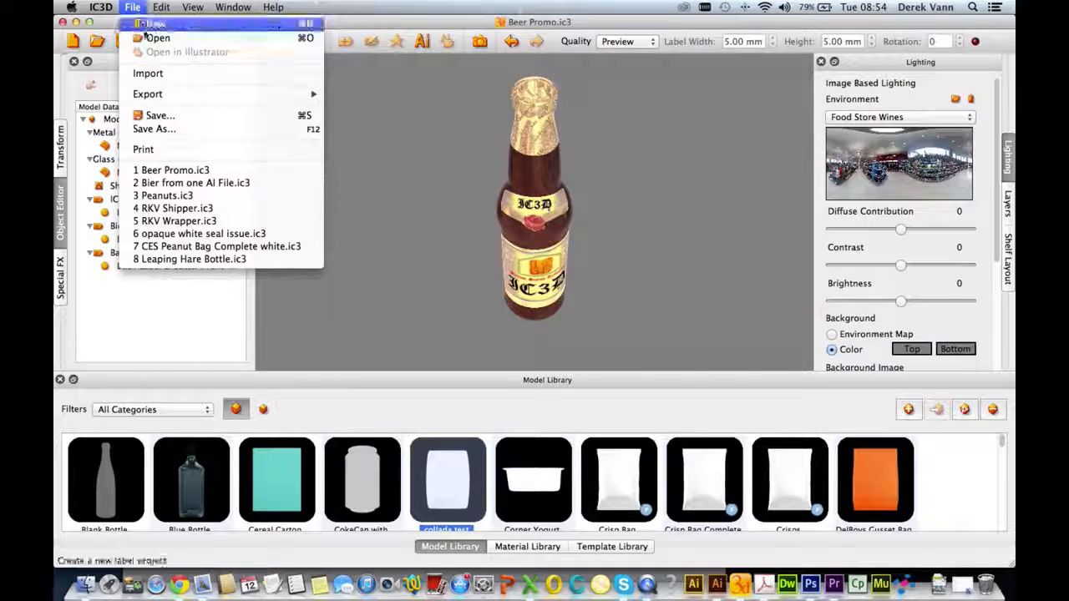
{"action": "mouse_move", "coordinate": [156, 95]}
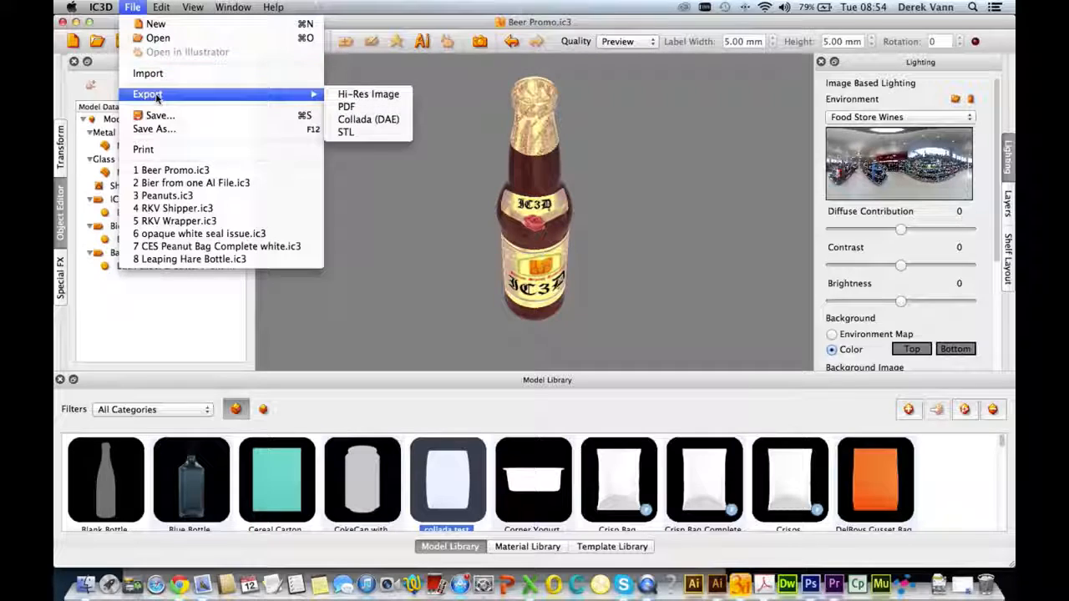
{"action": "left_click", "coordinate": [373, 95]}
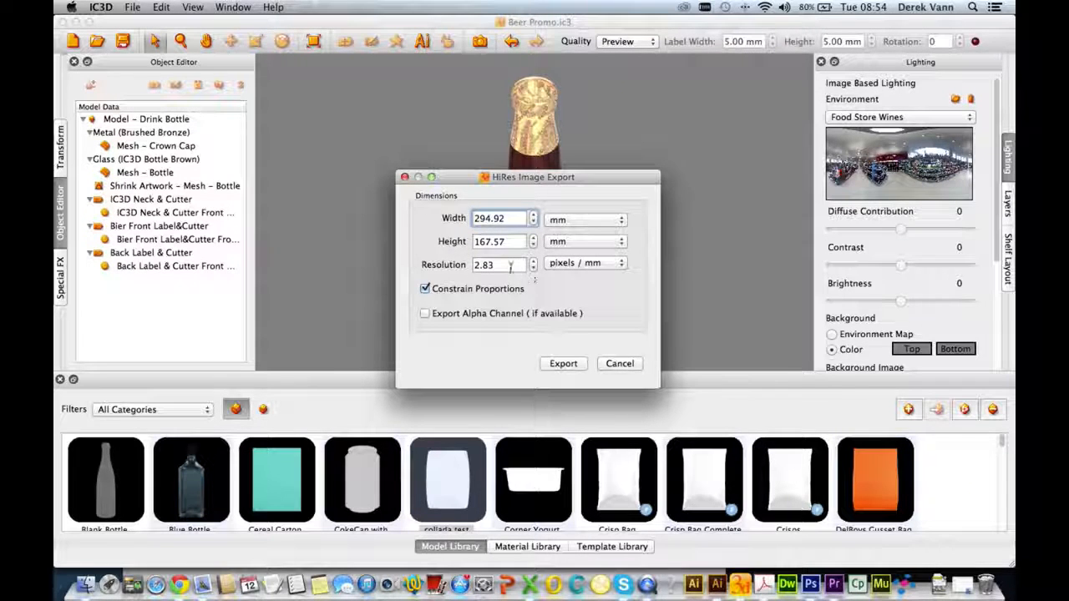
{"action": "left_click", "coordinate": [560, 264]}
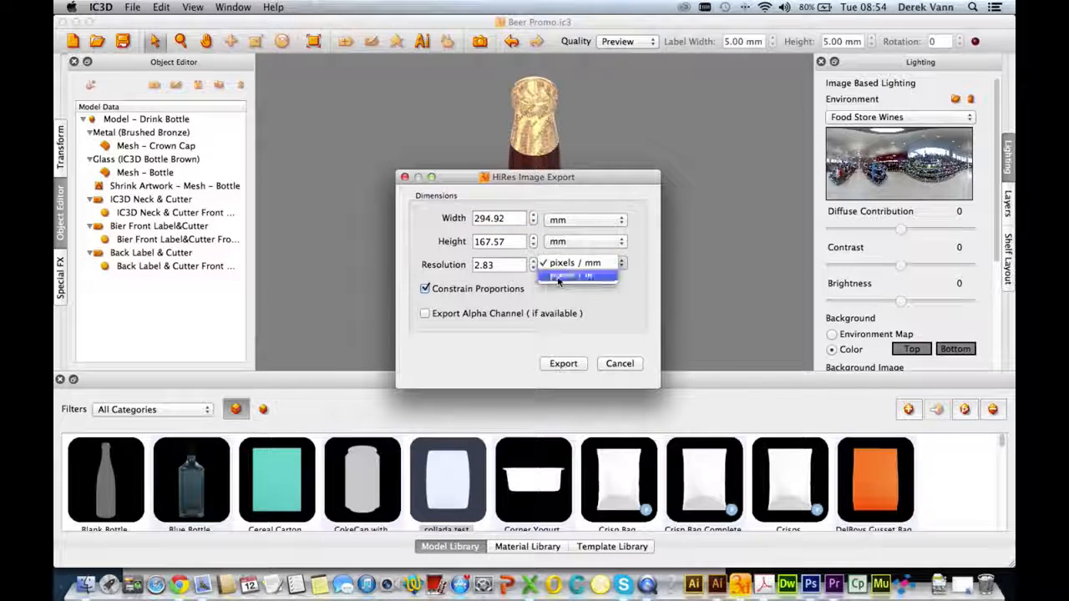
{"action": "left_click", "coordinate": [576, 275]}
{"action": "left_click_drag", "start_coordinate": [512, 264], "coordinate": [469, 262]}
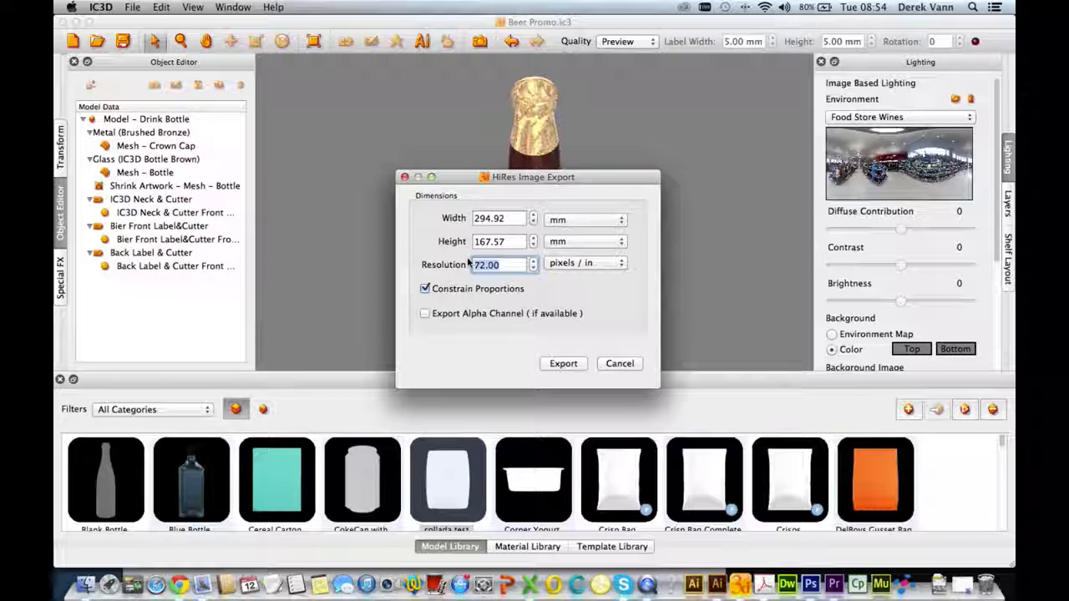
{"action": "type", "text": "300"}
{"action": "left_click", "coordinate": [426, 314]}
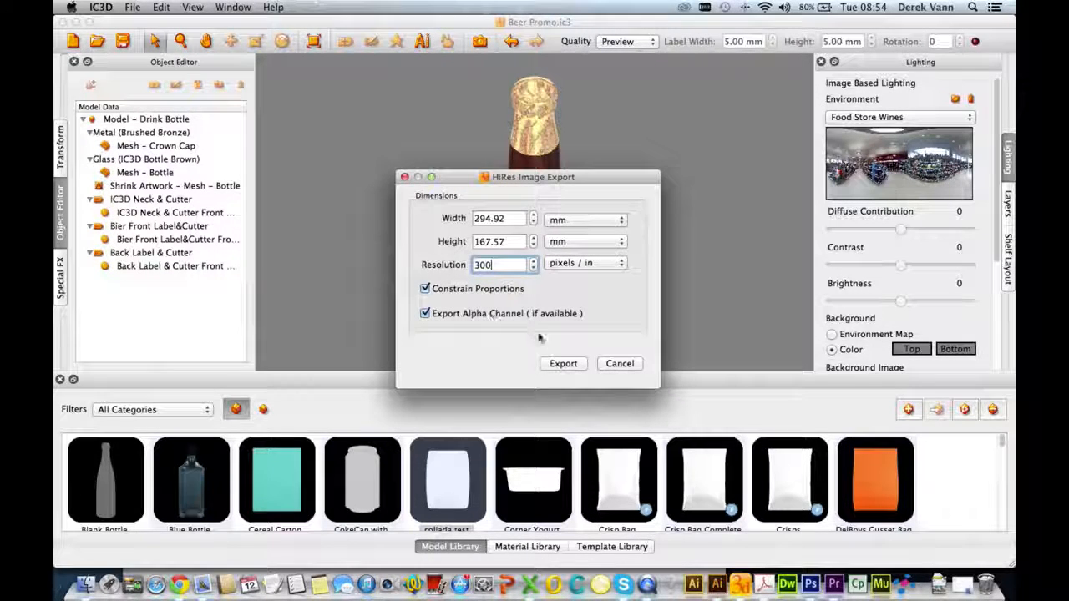
Export the bottle image to the Lenticular folder under the name Bieer.
{"action": "left_click", "coordinate": [562, 364]}
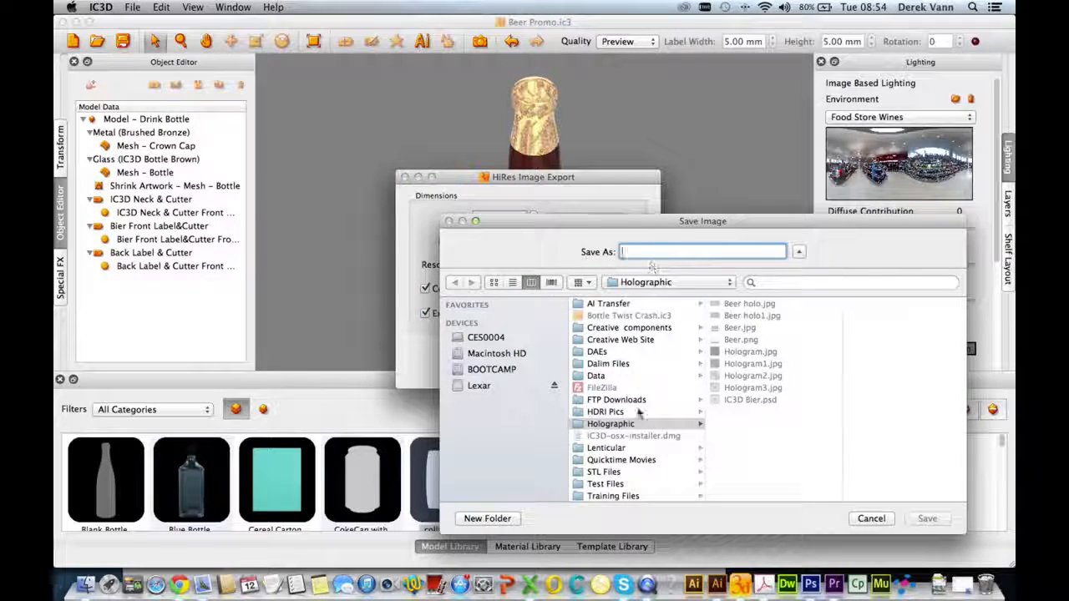
{"action": "left_click", "coordinate": [629, 447]}
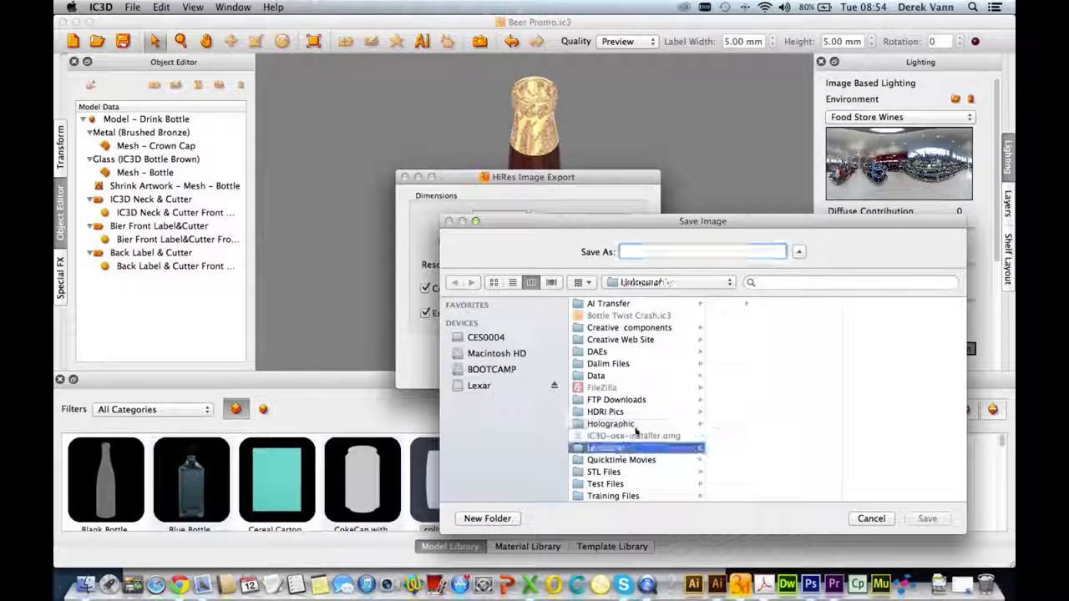
{"action": "left_click", "coordinate": [654, 249]}
{"action": "type", "text": "Bieer"}
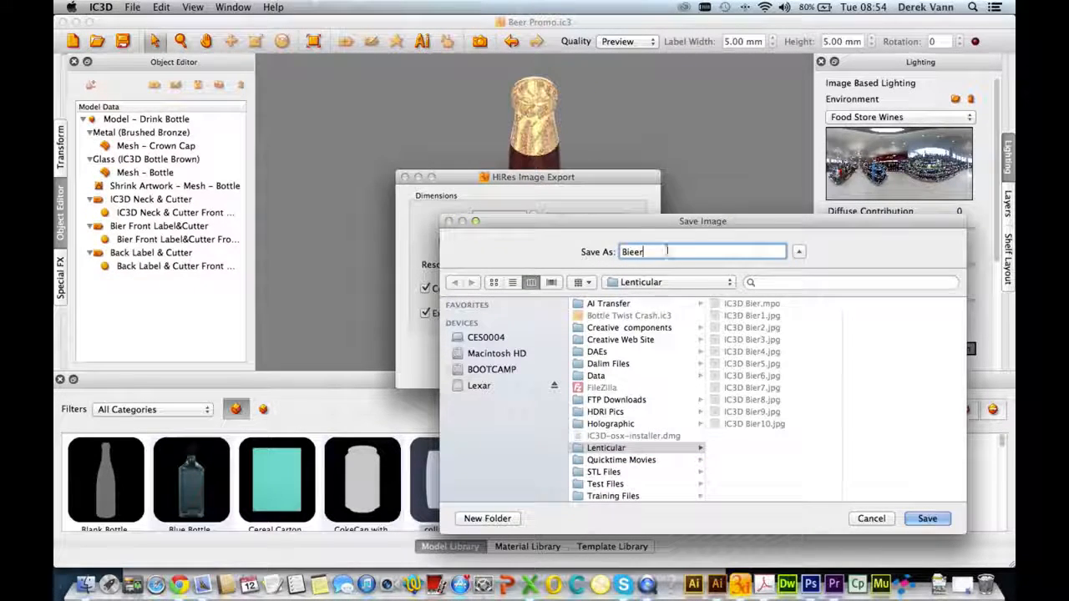
{"action": "key", "text": "Return"}
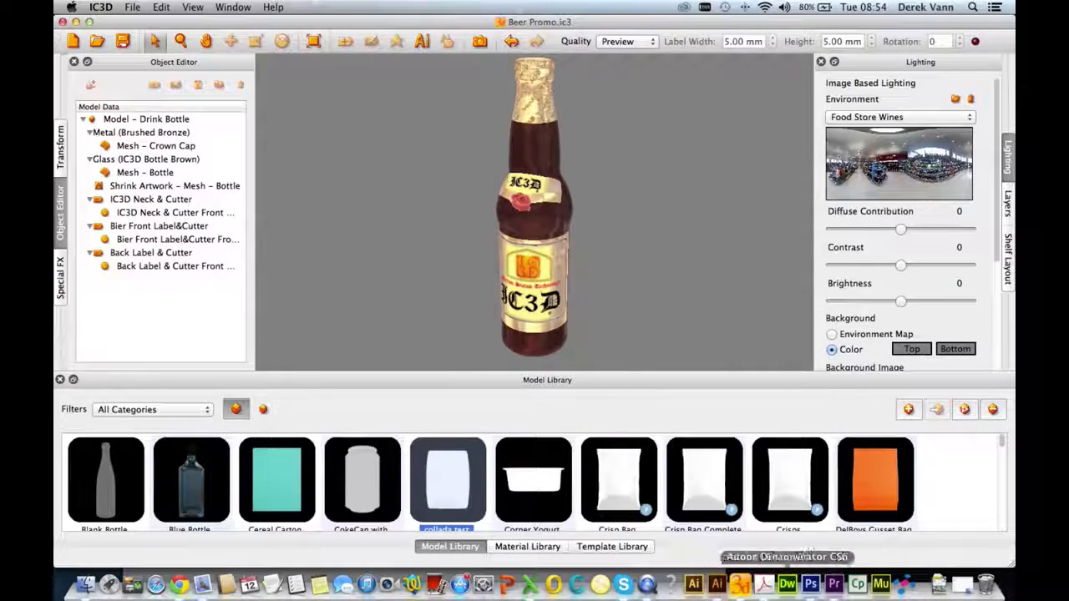
Switch to Photoshop and make all hidden layers of IC3D Bier.psd visible, from Layer 1 and Ice photo up to Layer 17.
{"action": "left_click", "coordinate": [808, 587]}
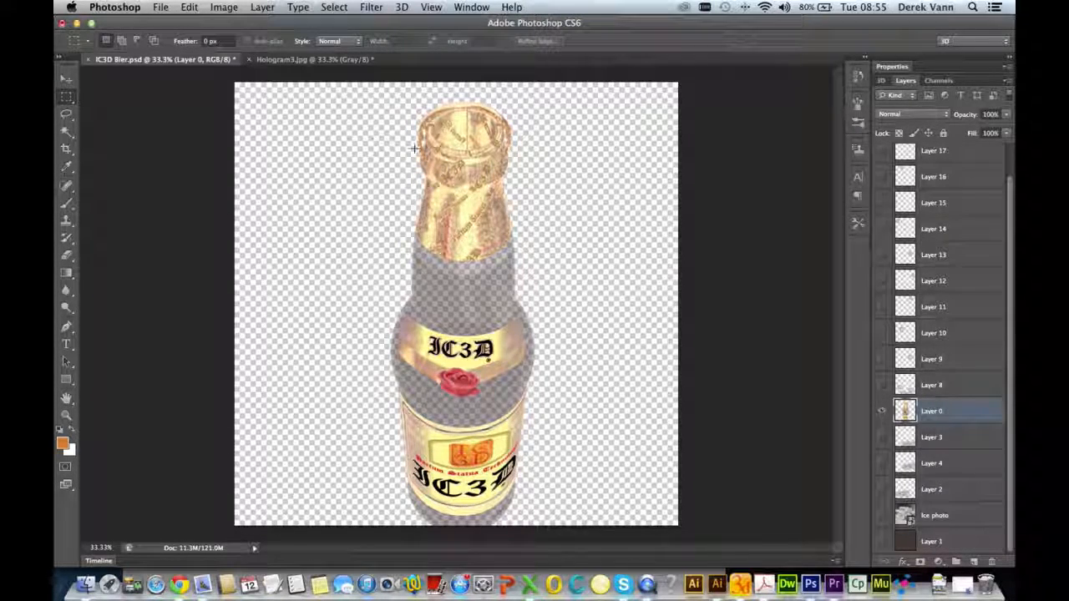
{"action": "left_click", "coordinate": [882, 542]}
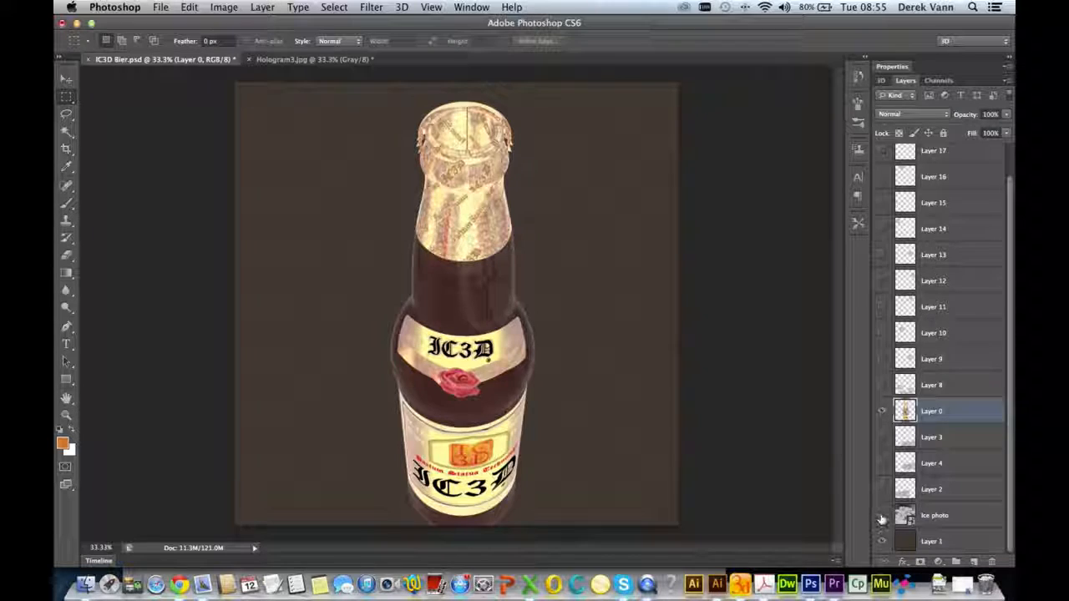
{"action": "left_click", "coordinate": [882, 516]}
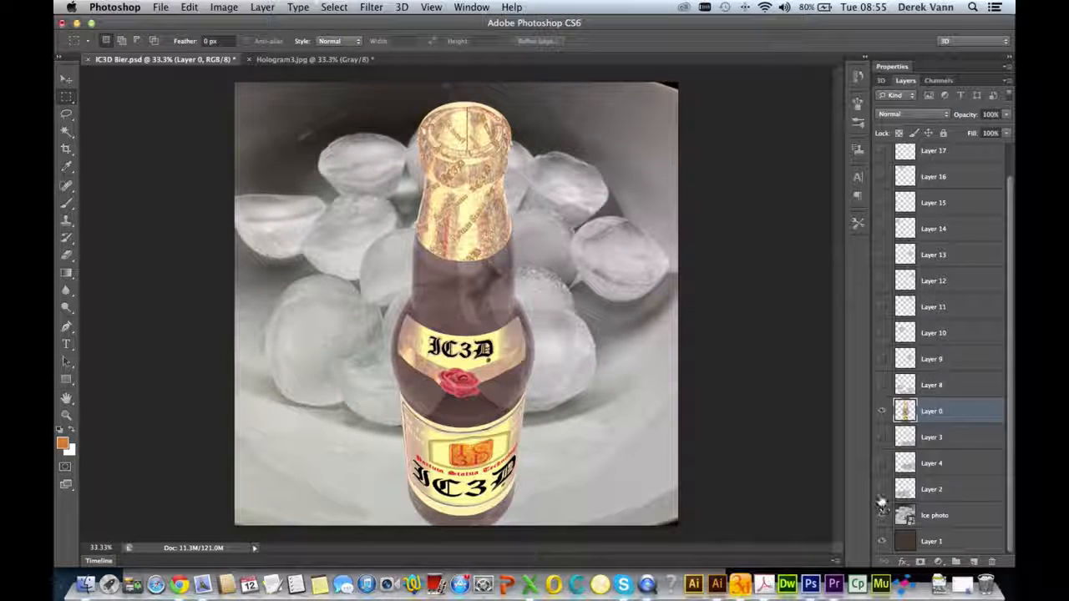
{"action": "left_click", "coordinate": [882, 489]}
{"action": "left_click", "coordinate": [882, 465]}
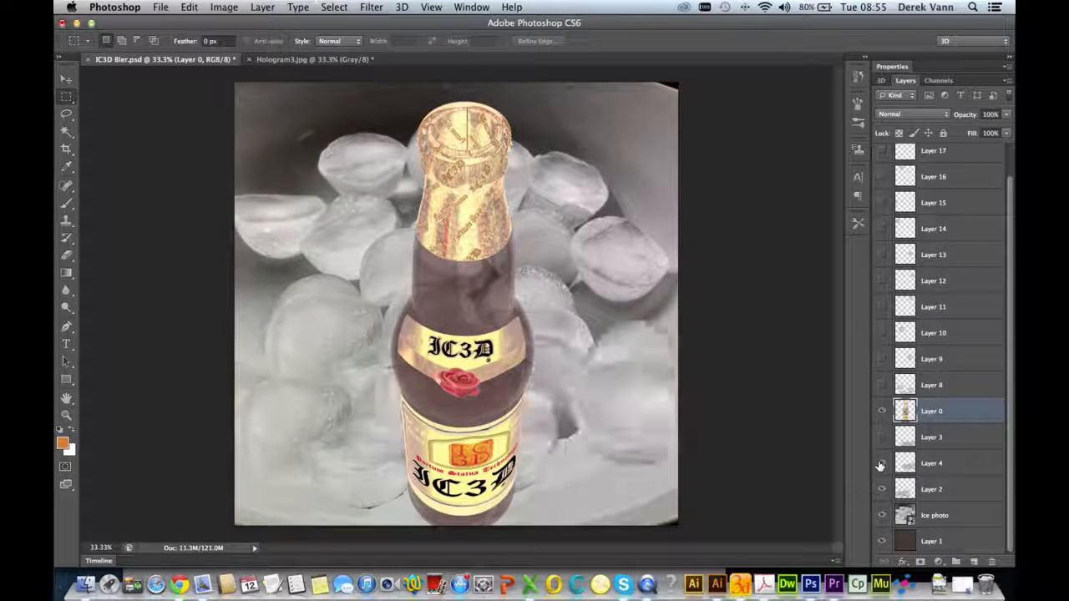
{"action": "left_click", "coordinate": [881, 438]}
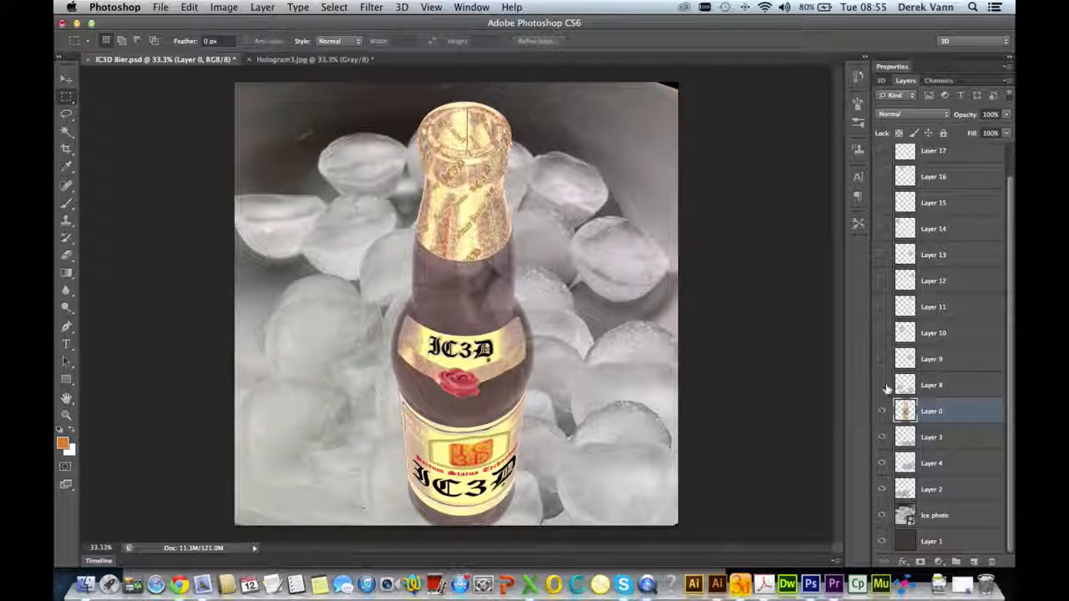
{"action": "left_click_drag", "start_coordinate": [887, 356], "coordinate": [874, 174]}
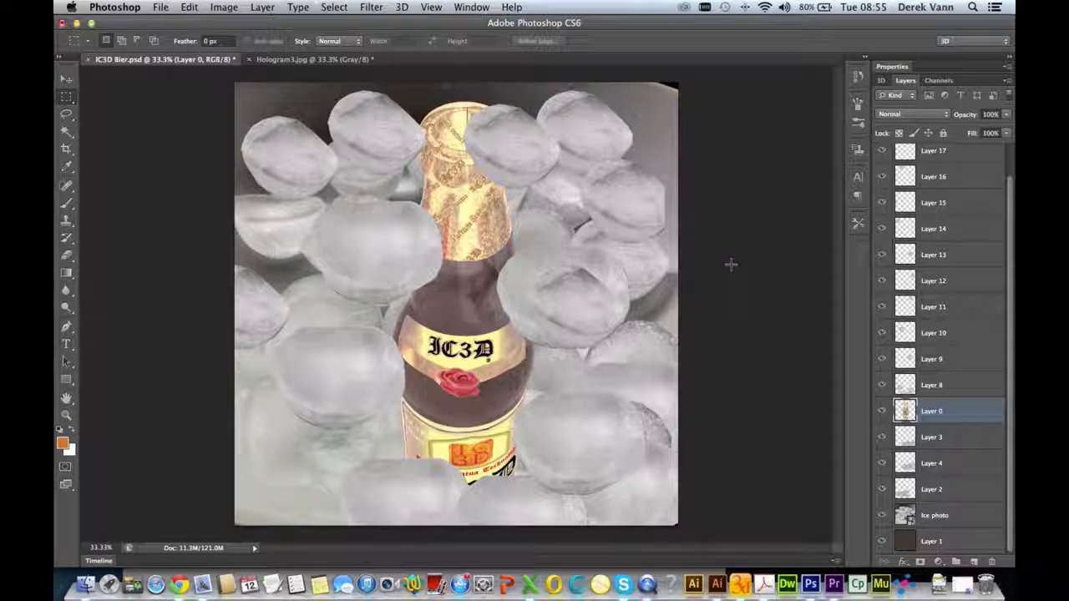
Select Layer 8 through Layer 17 and shift these foreground ice cubes slightly to the left.
{"action": "left_click", "coordinate": [940, 153]}
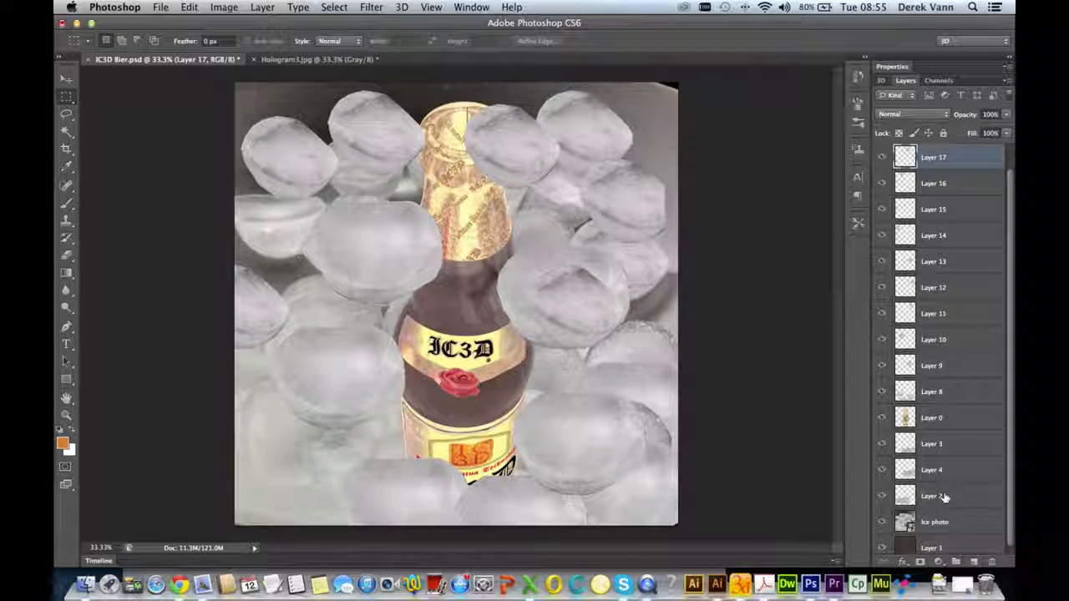
{"action": "left_click", "coordinate": [948, 392], "text": "shift"}
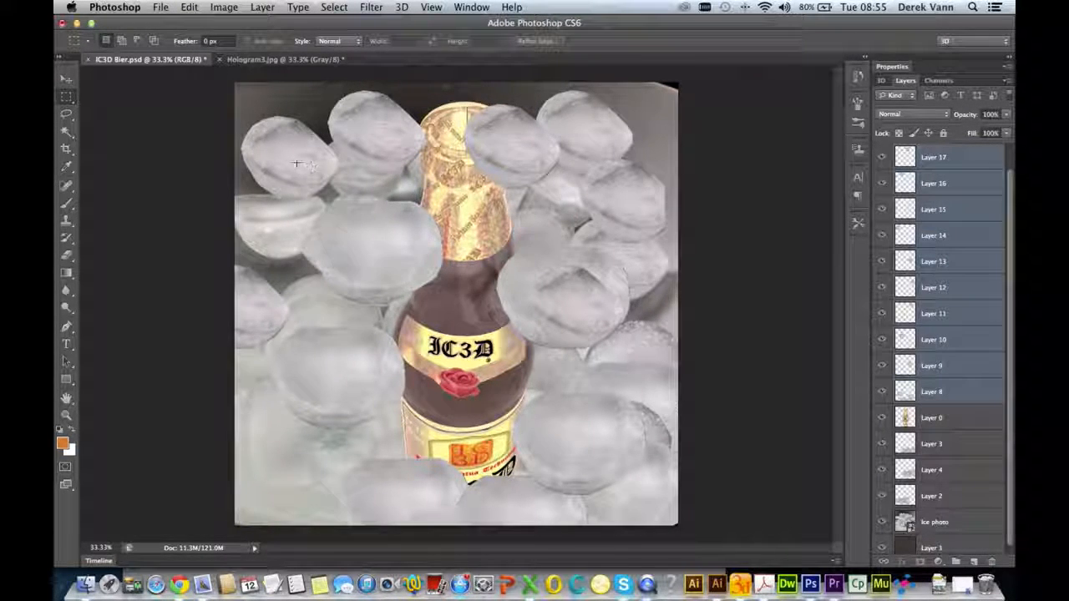
{"action": "left_click", "coordinate": [66, 80]}
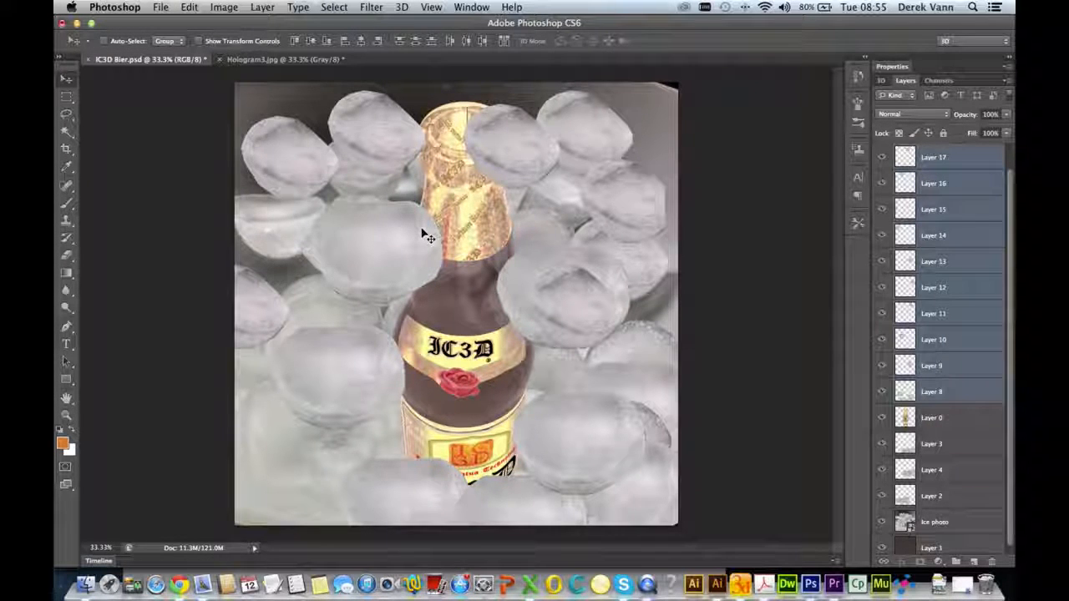
{"action": "left_click_drag", "start_coordinate": [422, 230], "coordinate": [415, 230]}
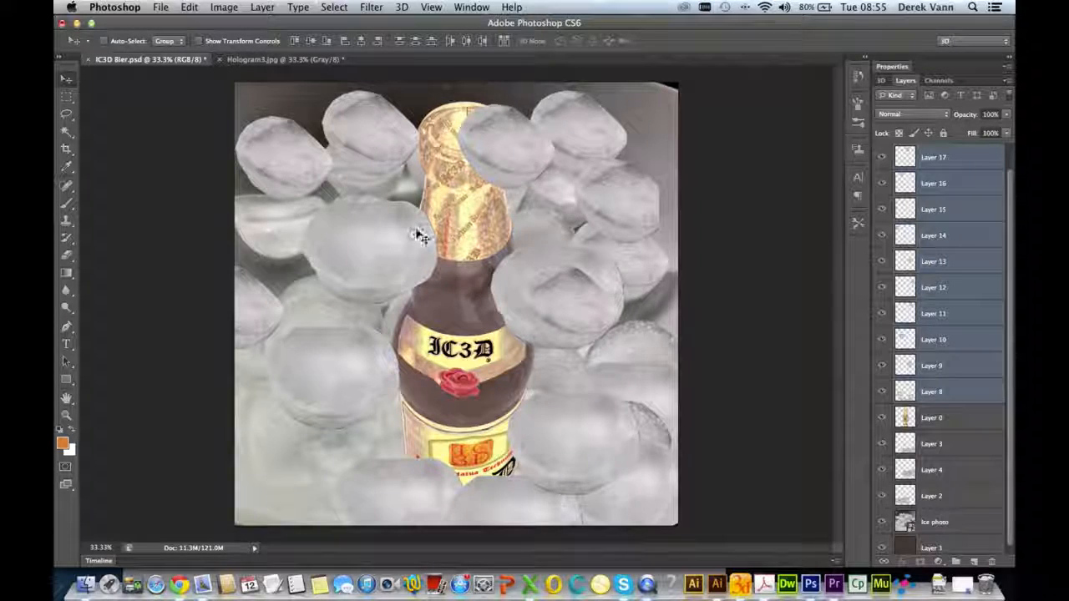
Examine the numbered IC3D Bier JPG files in the Lenticular folder through the Save As dialog, without saving.
{"action": "left_click", "coordinate": [160, 7]}
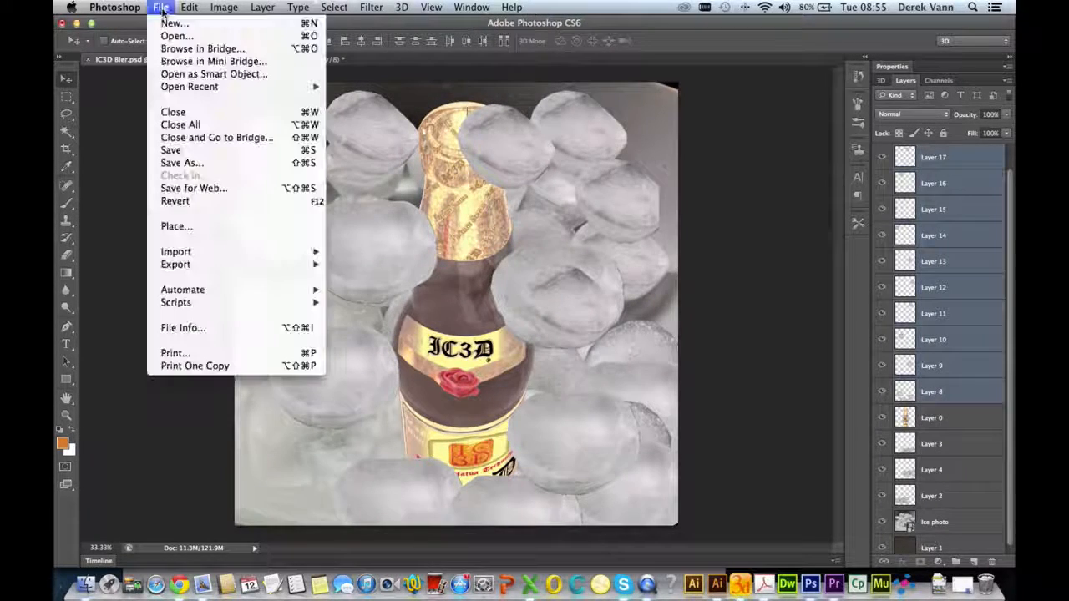
{"action": "left_click", "coordinate": [183, 163]}
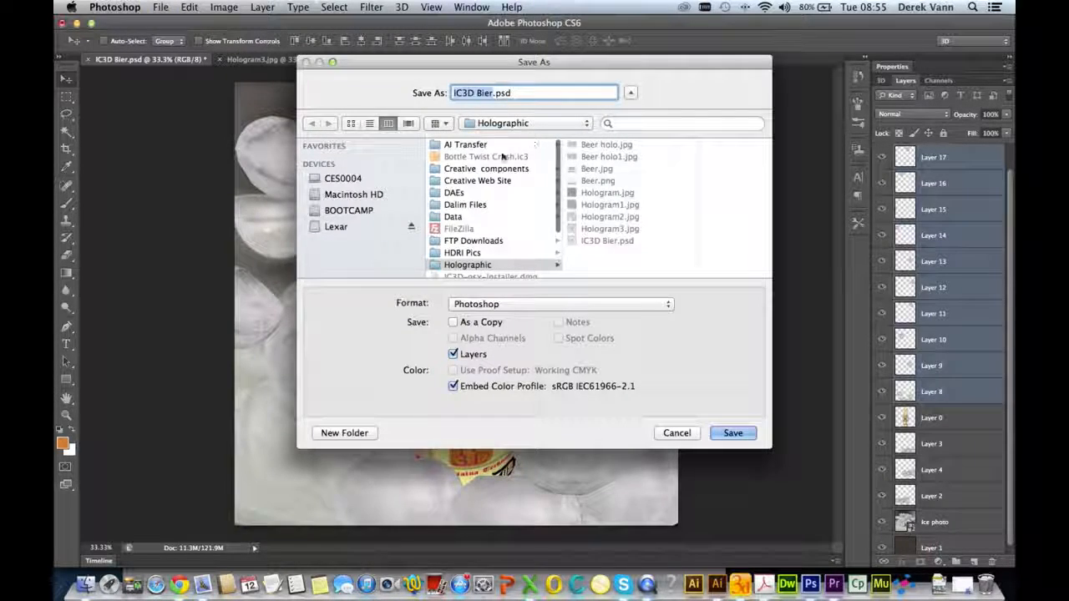
{"action": "left_click", "coordinate": [518, 124]}
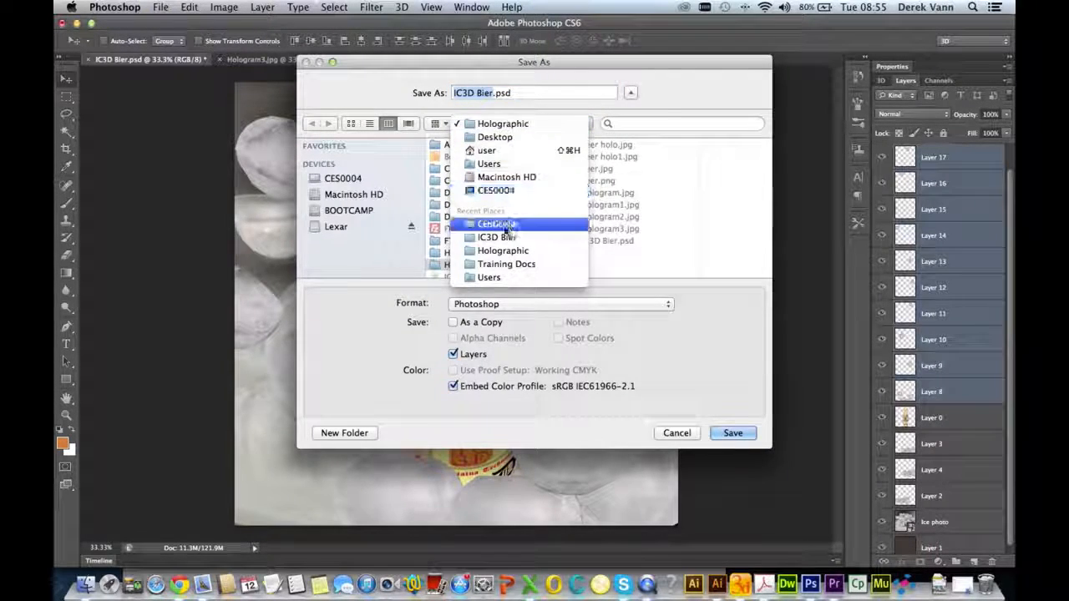
{"action": "left_click", "coordinate": [508, 225]}
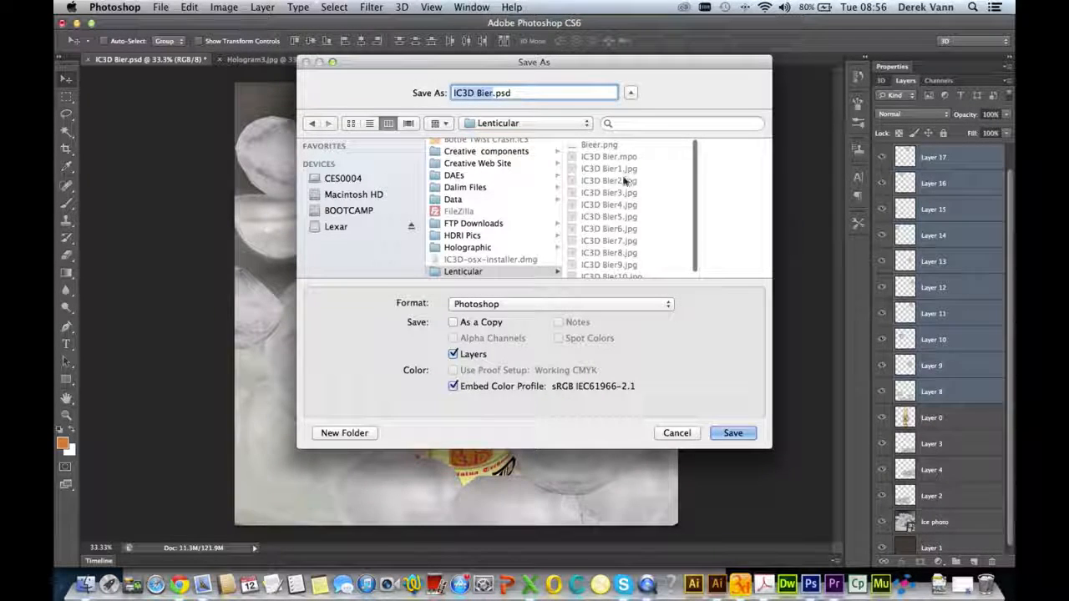
{"action": "left_click", "coordinate": [623, 178]}
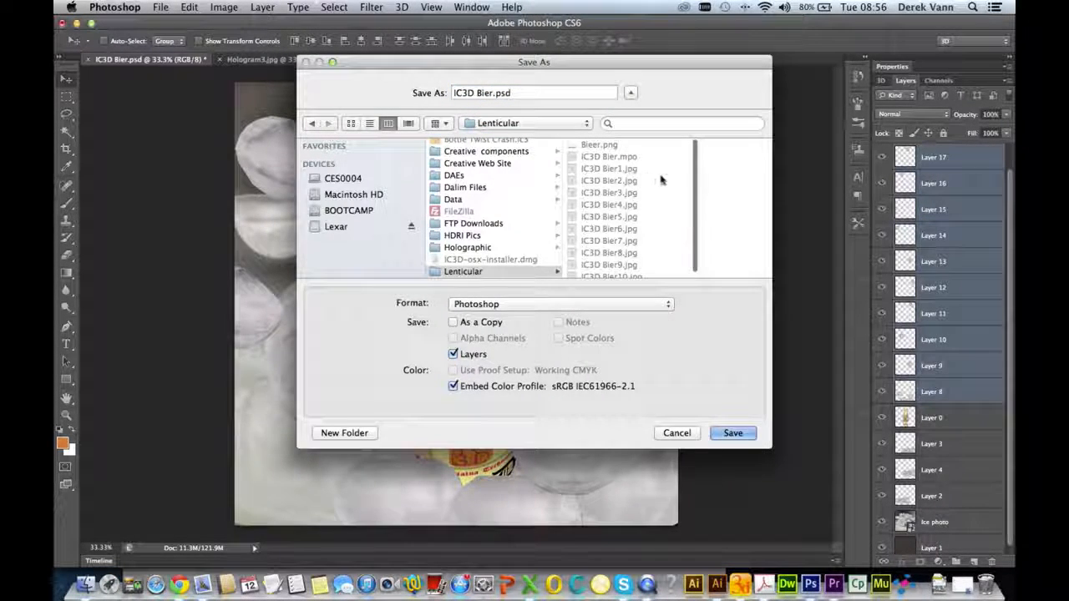
{"action": "scroll", "coordinate": [696, 188], "scroll_direction": "down", "scroll_amount": 1}
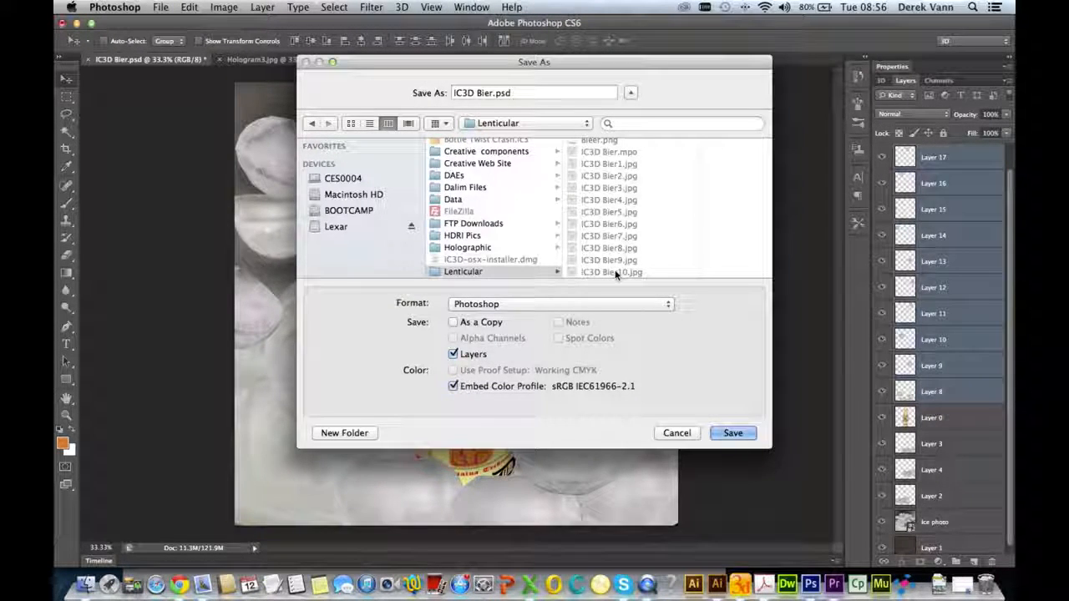
{"action": "left_click", "coordinate": [680, 434]}
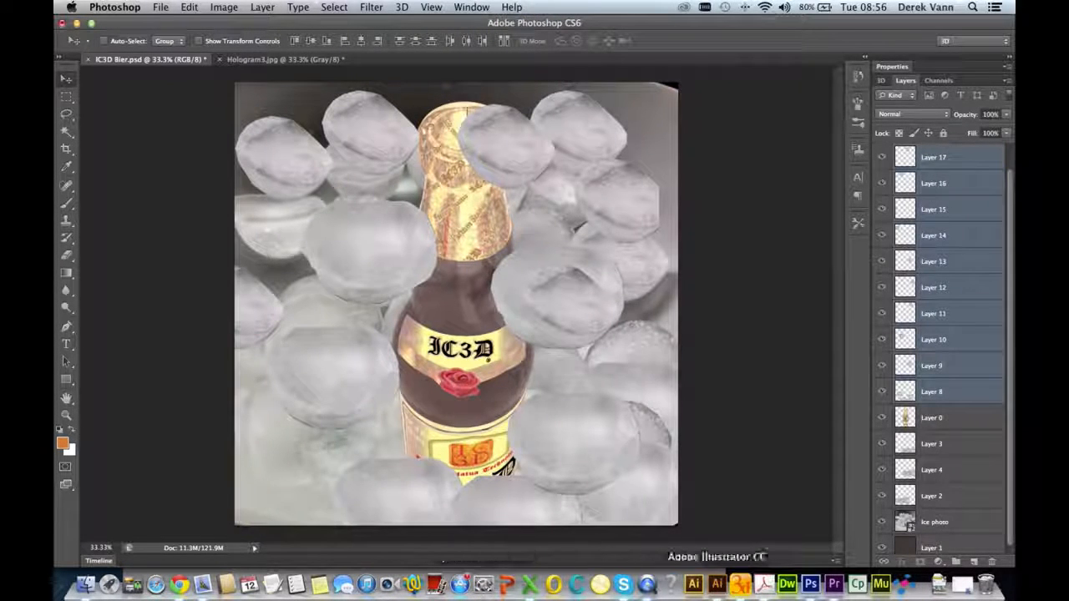
Switch to IC3D and add a Magazine template model of 210 by 300 mm to the empty scene.
{"action": "left_click", "coordinate": [740, 585]}
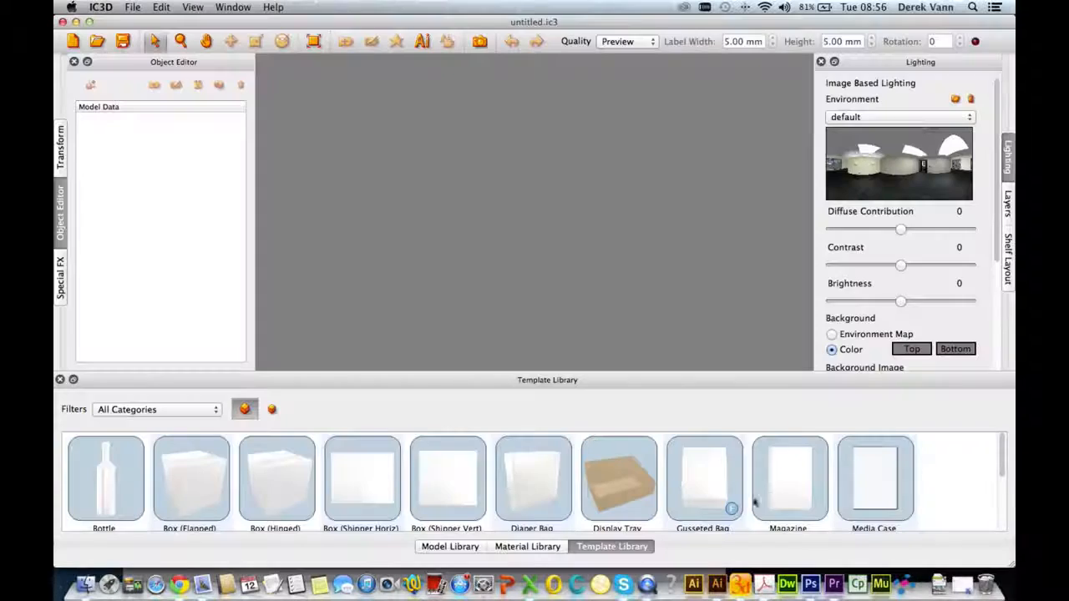
{"action": "left_click_drag", "start_coordinate": [786, 490], "coordinate": [586, 221]}
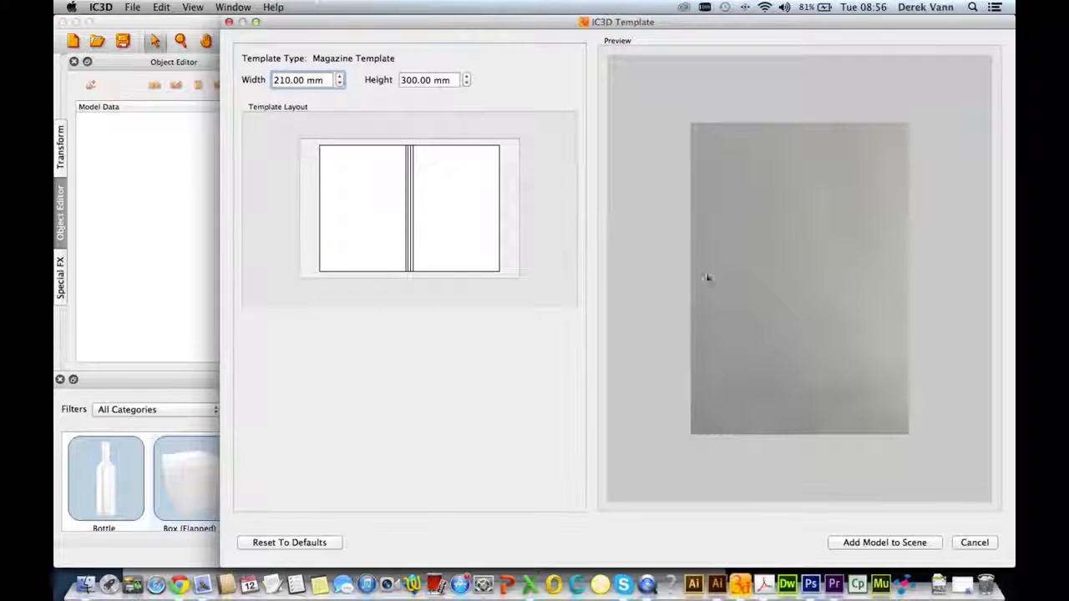
{"action": "left_click", "coordinate": [874, 544]}
{"action": "mouse_move", "coordinate": [580, 235]}
{"action": "left_mouse_down"}
{"action": "mouse_move", "coordinate": [522, 255]}
{"action": "mouse_move", "coordinate": [569, 223]}
{"action": "mouse_move", "coordinate": [577, 229]}
{"action": "left_mouse_up"}
Set the shininess of the magazine's DefaultMaterial to 0 and save the material.
{"action": "double_click", "coordinate": [141, 132]}
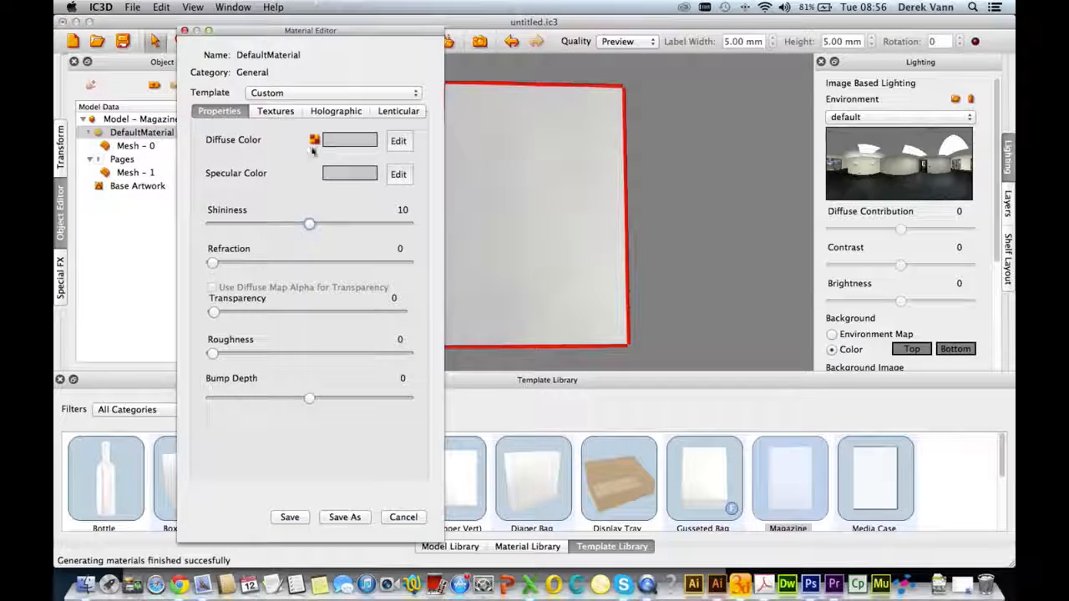
{"action": "left_click_drag", "start_coordinate": [310, 224], "coordinate": [212, 224]}
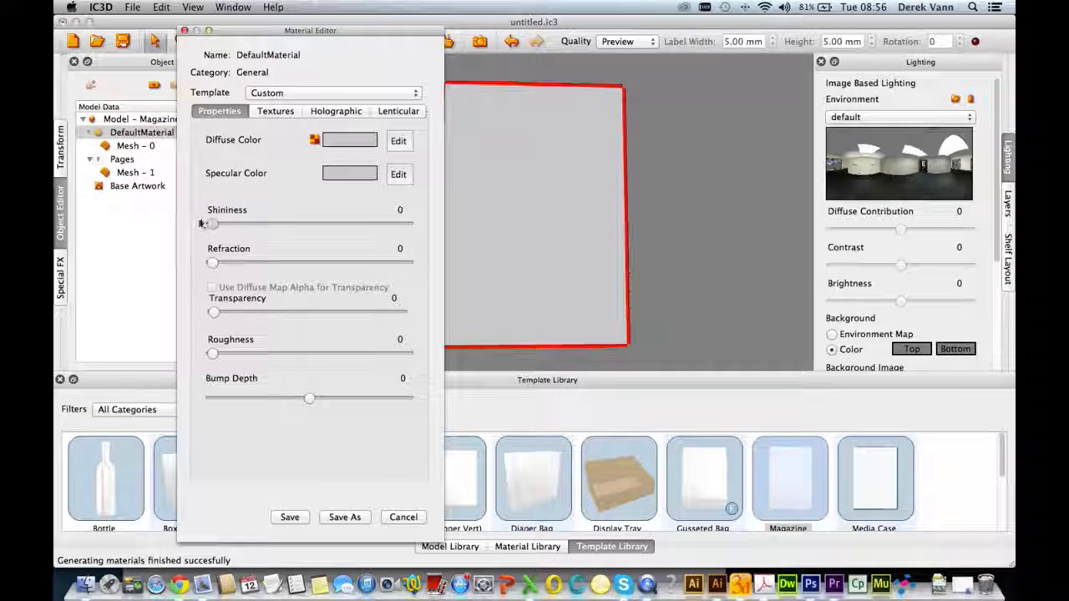
{"action": "left_click", "coordinate": [289, 517]}
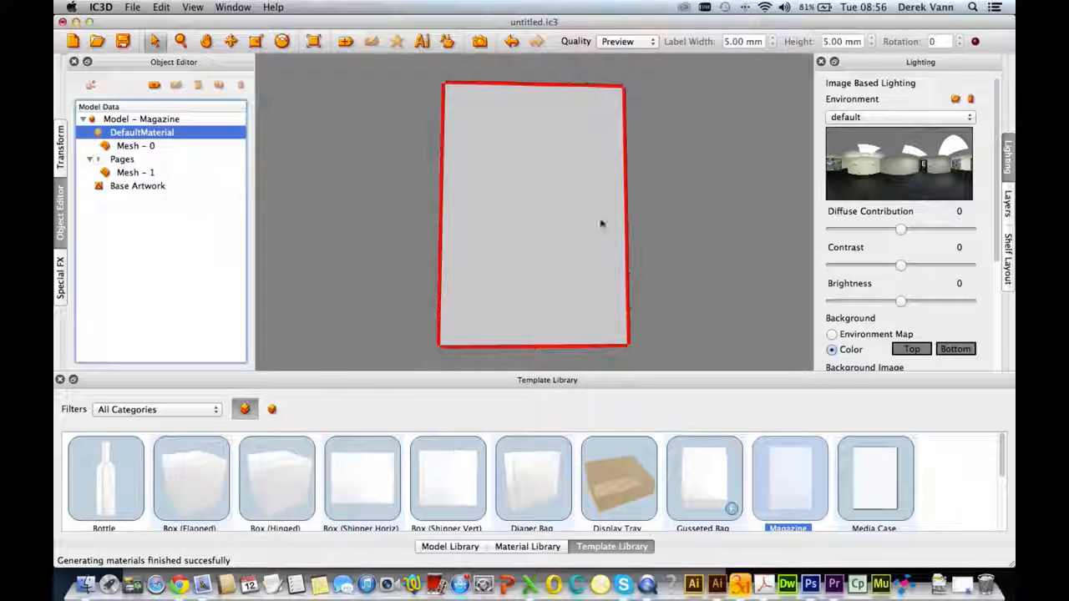
Add a 170 by 170 mm label to the magazine model, keeping the name New Label.
{"action": "left_click", "coordinate": [140, 119]}
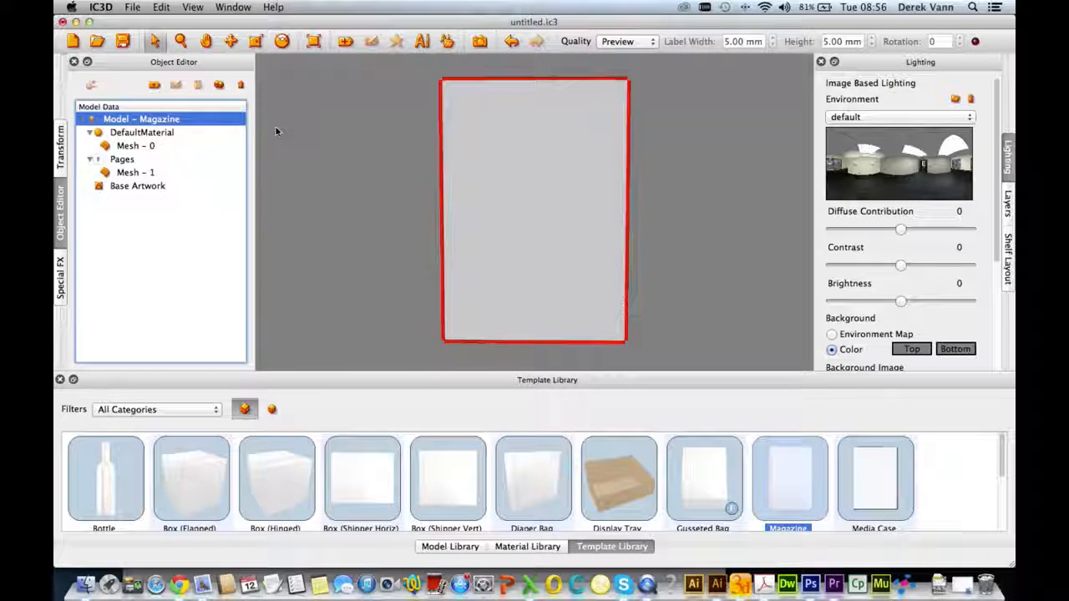
{"action": "left_click", "coordinate": [155, 85]}
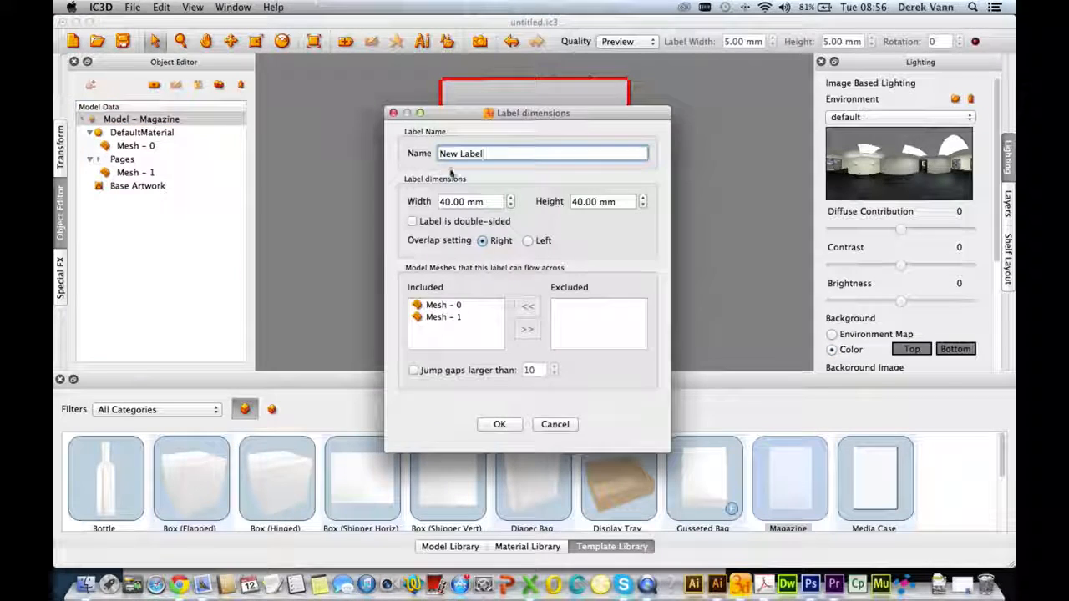
{"action": "left_click", "coordinate": [487, 201]}
{"action": "type", "text": "170"}
{"action": "left_click", "coordinate": [600, 201]}
{"action": "triple_click", "coordinate": [599, 201]}
{"action": "type", "text": "170"}
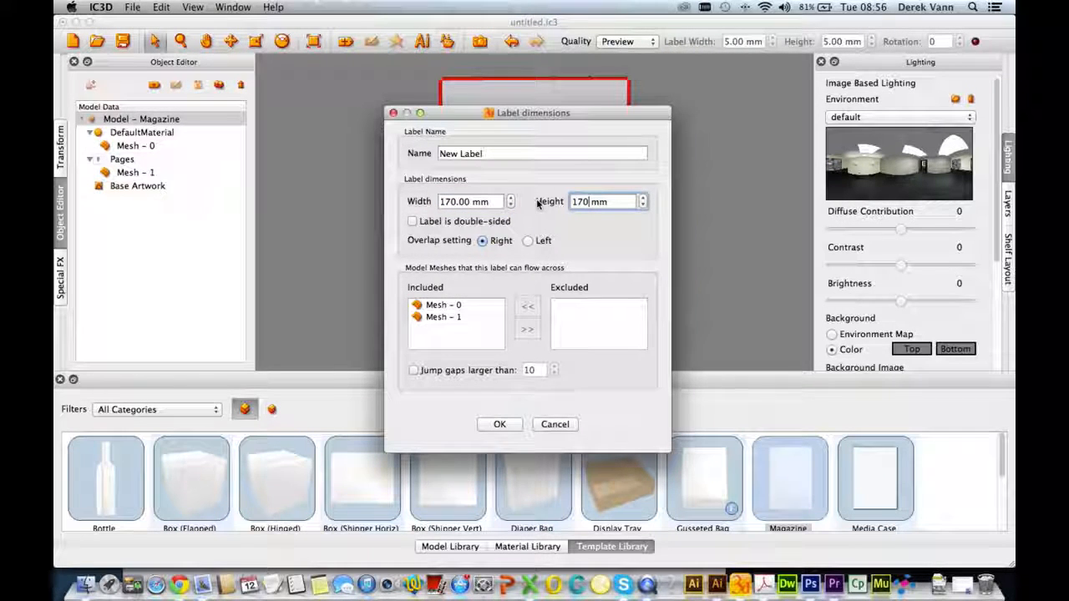
{"action": "left_click", "coordinate": [498, 425]}
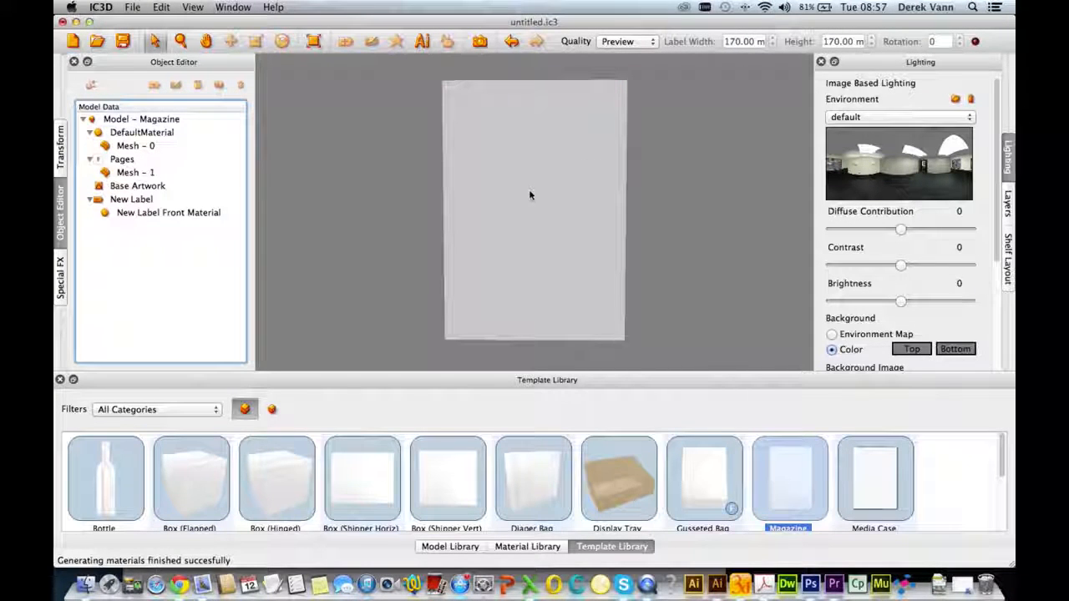
{"action": "mouse_move", "coordinate": [530, 195]}
{"action": "left_mouse_down"}
{"action": "mouse_move", "coordinate": [489, 184]}
{"action": "mouse_move", "coordinate": [535, 191]}
{"action": "mouse_move", "coordinate": [527, 195]}
{"action": "left_mouse_up"}
Open New Label Front Material for editing and enable its lenticular effect.
{"action": "left_click", "coordinate": [132, 200]}
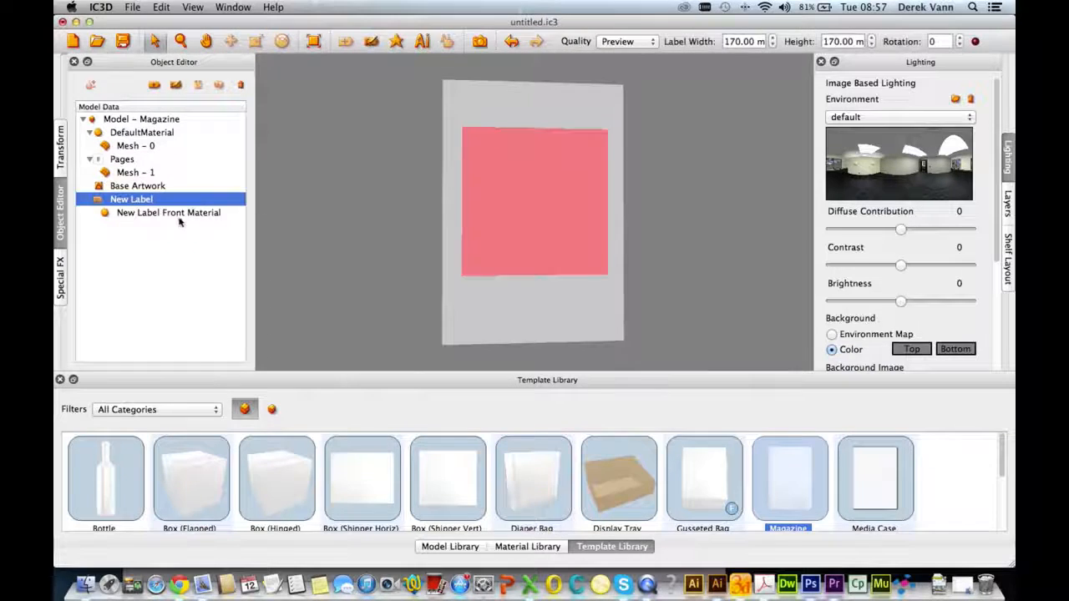
{"action": "double_click", "coordinate": [176, 216]}
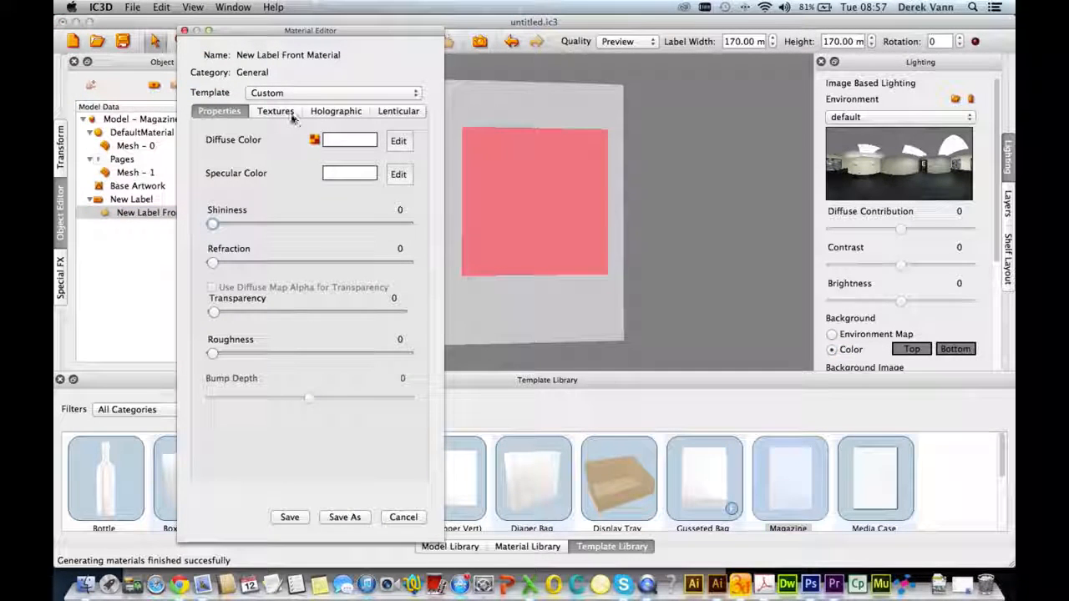
{"action": "left_click", "coordinate": [385, 112]}
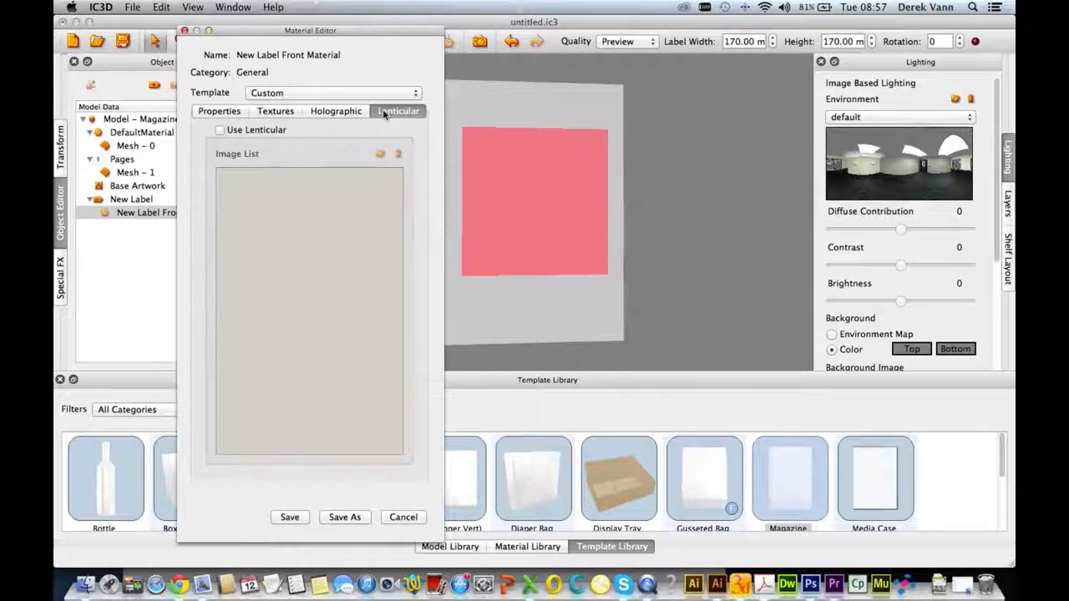
{"action": "left_click", "coordinate": [219, 131]}
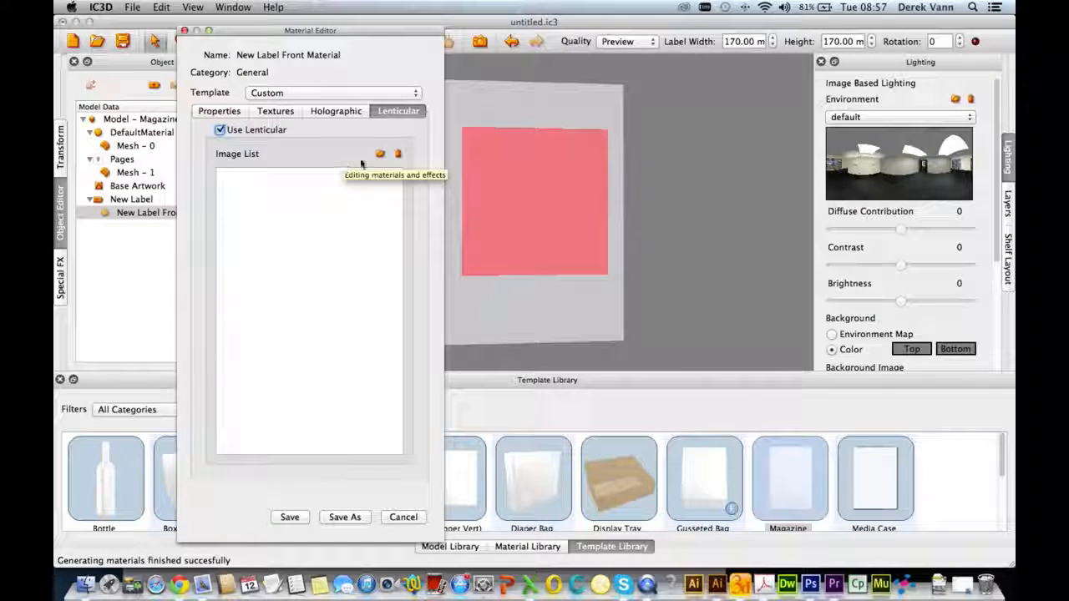
Load IC3D Bier1.jpg through IC3D Bier10.jpg into the lenticular image list, save the material and inspect the effect on the magazine up close.
{"action": "left_click", "coordinate": [380, 155]}
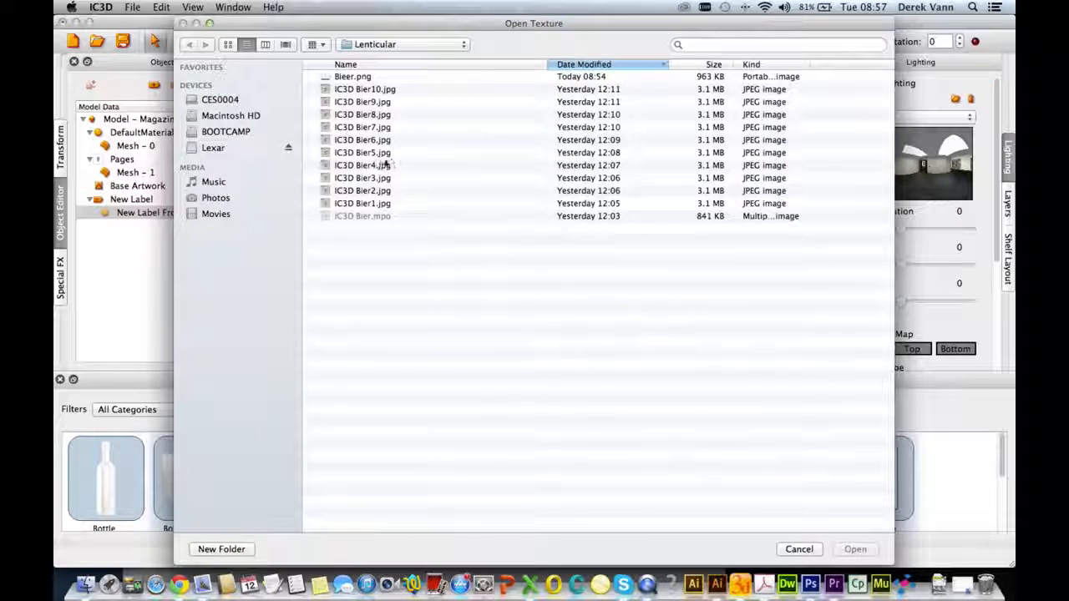
{"action": "left_click", "coordinate": [374, 205]}
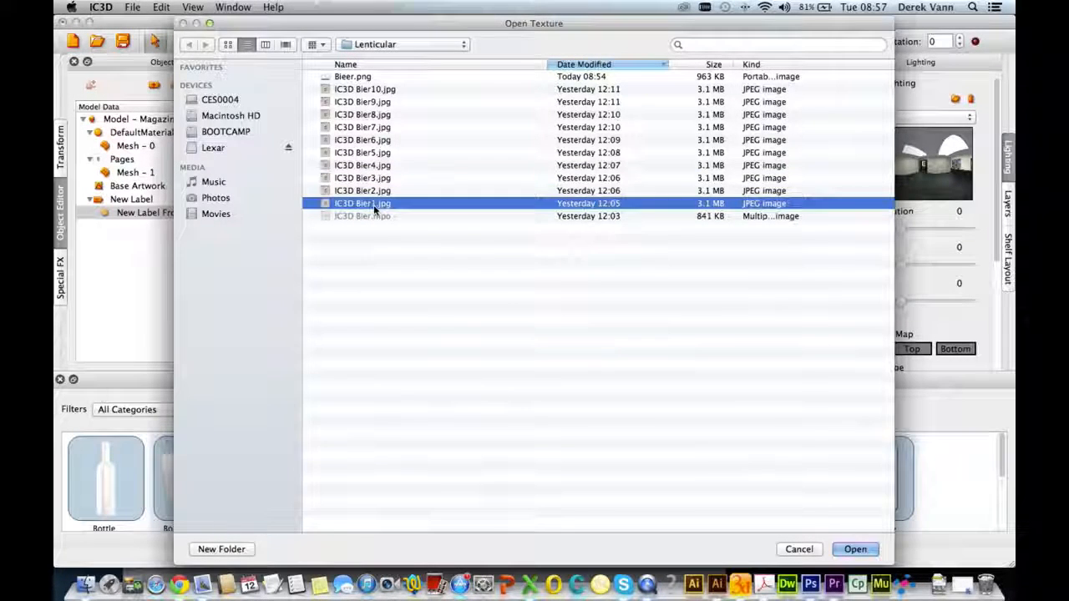
{"action": "left_click", "coordinate": [375, 89], "text": "shift"}
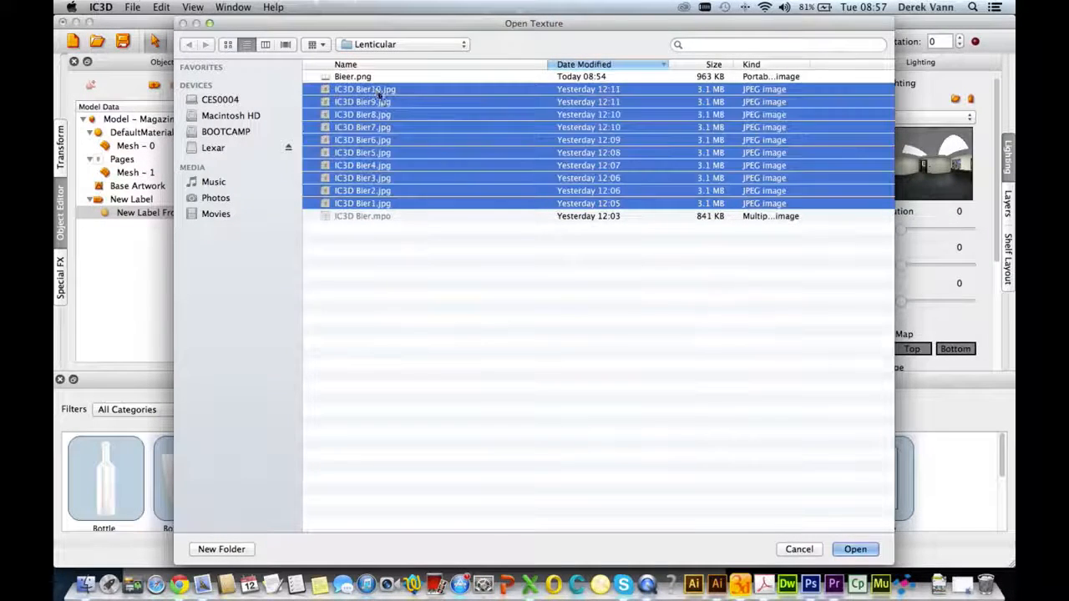
{"action": "left_click", "coordinate": [855, 549]}
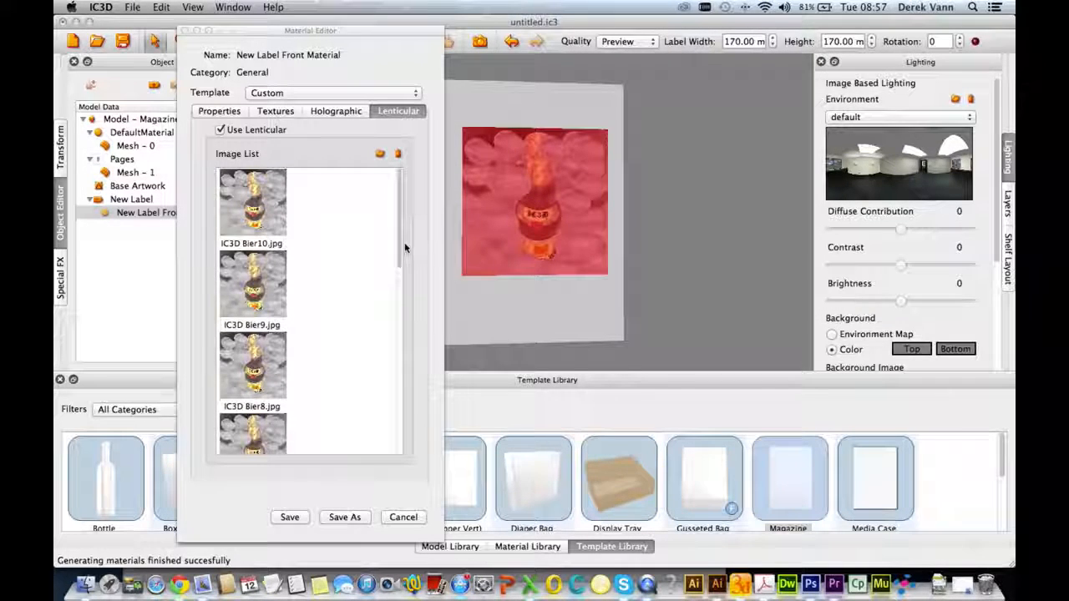
{"action": "left_click_drag", "start_coordinate": [401, 247], "coordinate": [407, 446]}
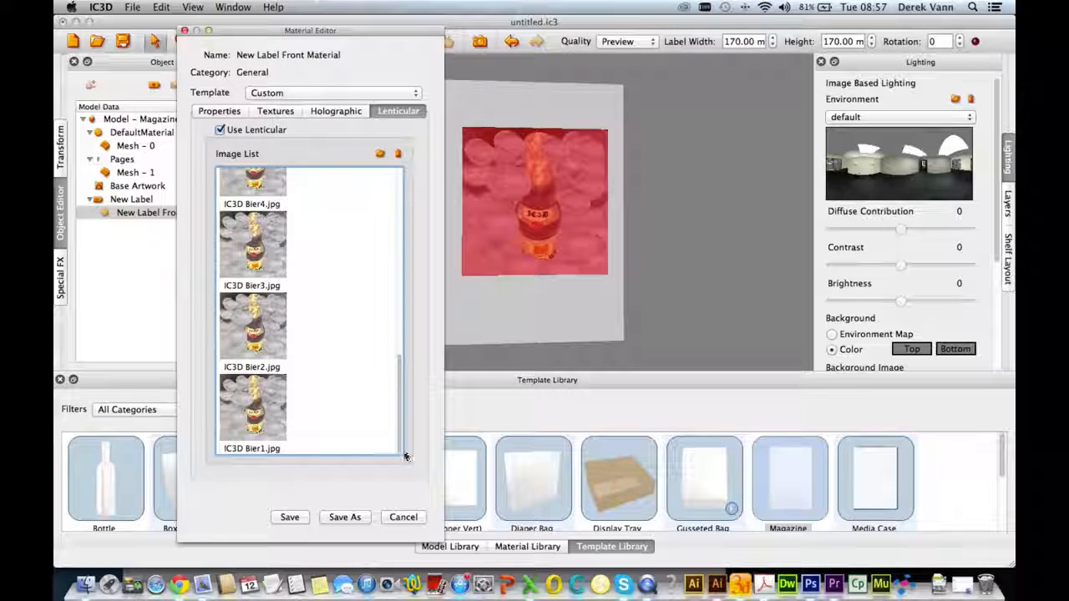
{"action": "left_click", "coordinate": [289, 517]}
{"action": "mouse_move", "coordinate": [512, 325]}
{"action": "left_mouse_down"}
{"action": "mouse_move", "coordinate": [496, 322]}
{"action": "mouse_move", "coordinate": [527, 325]}
{"action": "mouse_move", "coordinate": [511, 339]}
{"action": "mouse_move", "coordinate": [513, 318]}
{"action": "left_mouse_up"}
{"action": "scroll", "coordinate": [513, 322], "scroll_direction": "up", "scroll_amount": 5}
{"action": "scroll", "coordinate": [513, 323], "scroll_direction": "up", "scroll_amount": 5}
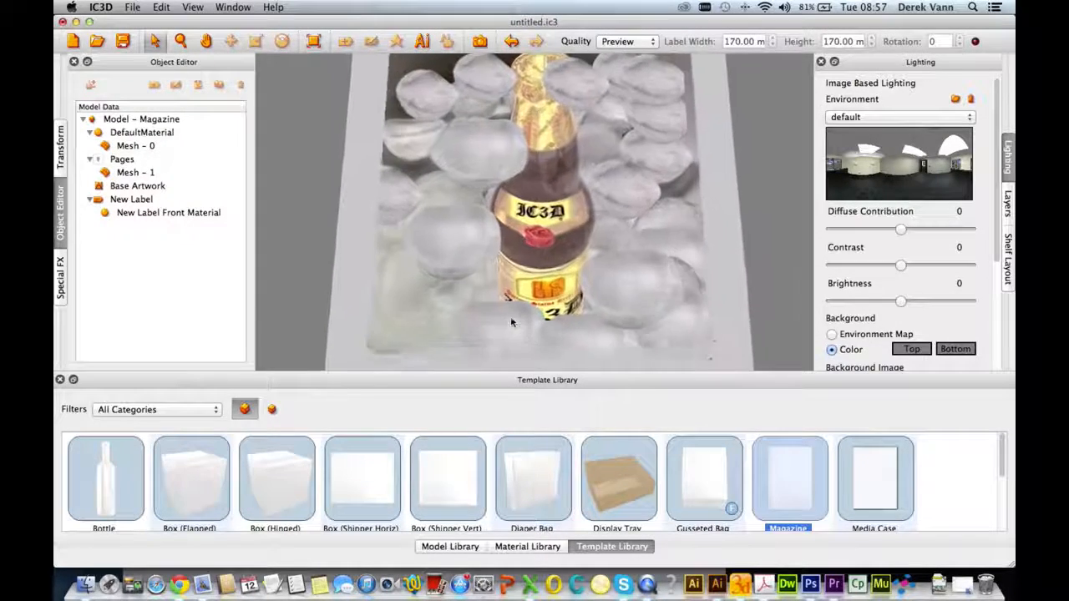
{"action": "mouse_move", "coordinate": [550, 262]}
{"action": "left_mouse_down"}
{"action": "mouse_move", "coordinate": [546, 274]}
{"action": "mouse_move", "coordinate": [539, 260]}
{"action": "mouse_move", "coordinate": [560, 282]}
{"action": "mouse_move", "coordinate": [533, 303]}
{"action": "mouse_move", "coordinate": [542, 294]}
{"action": "mouse_move", "coordinate": [538, 258]}
{"action": "mouse_move", "coordinate": [556, 260]}
{"action": "mouse_move", "coordinate": [547, 250]}
{"action": "left_mouse_up"}
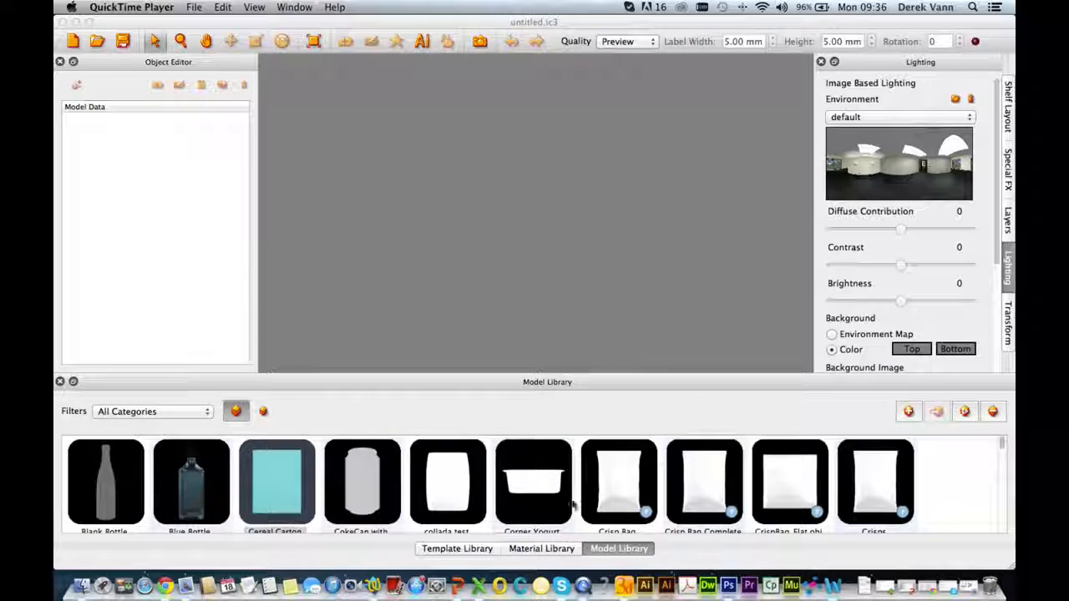
Add a Magazine template model of 210 by 300 mm to the new empty scene.
{"action": "left_click", "coordinate": [476, 550]}
{"action": "left_click_drag", "start_coordinate": [779, 498], "coordinate": [581, 249]}
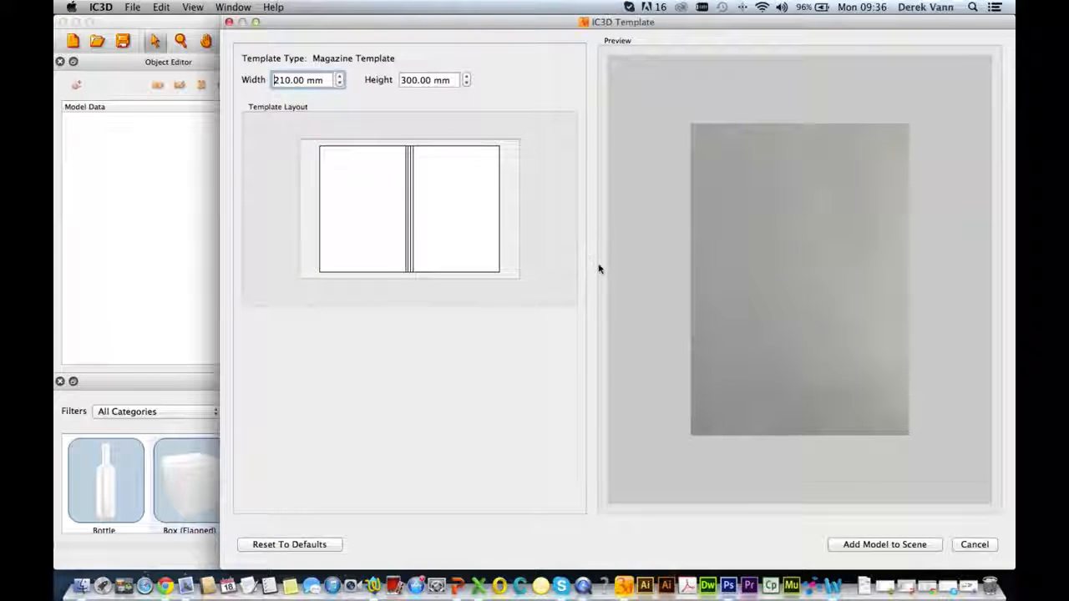
{"action": "left_click", "coordinate": [855, 548]}
{"action": "mouse_move", "coordinate": [563, 272]}
{"action": "left_mouse_down"}
{"action": "mouse_move", "coordinate": [539, 248]}
{"action": "mouse_move", "coordinate": [582, 234]}
{"action": "mouse_move", "coordinate": [587, 258]}
{"action": "mouse_move", "coordinate": [575, 248]}
{"action": "mouse_move", "coordinate": [566, 265]}
{"action": "left_mouse_up"}
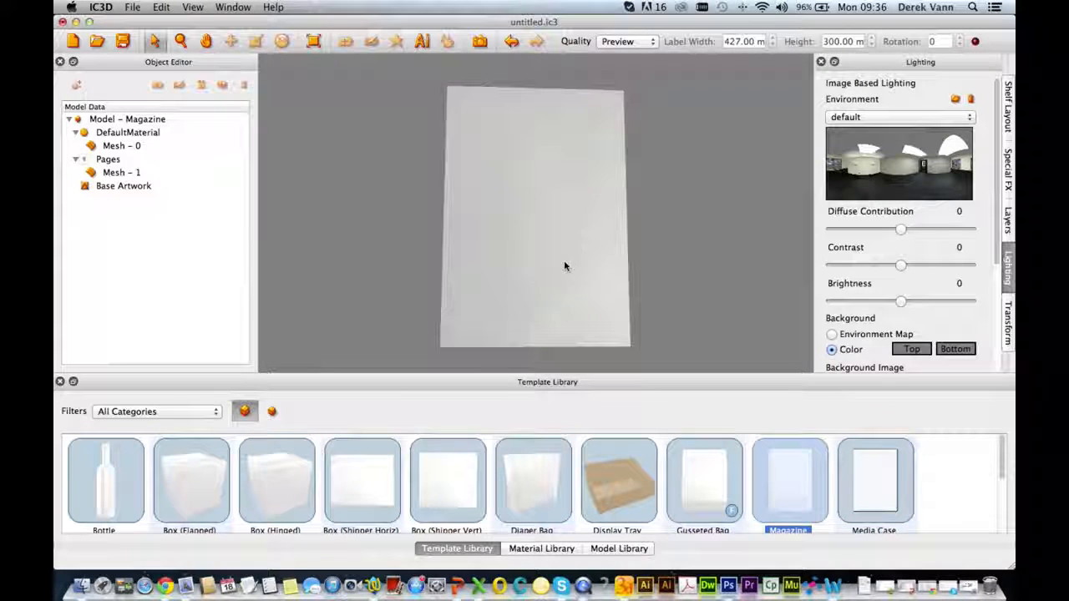
Enable the holographic effect on the magazine's DefaultMaterial and load holo1.jpg as its template image.
{"action": "double_click", "coordinate": [108, 134]}
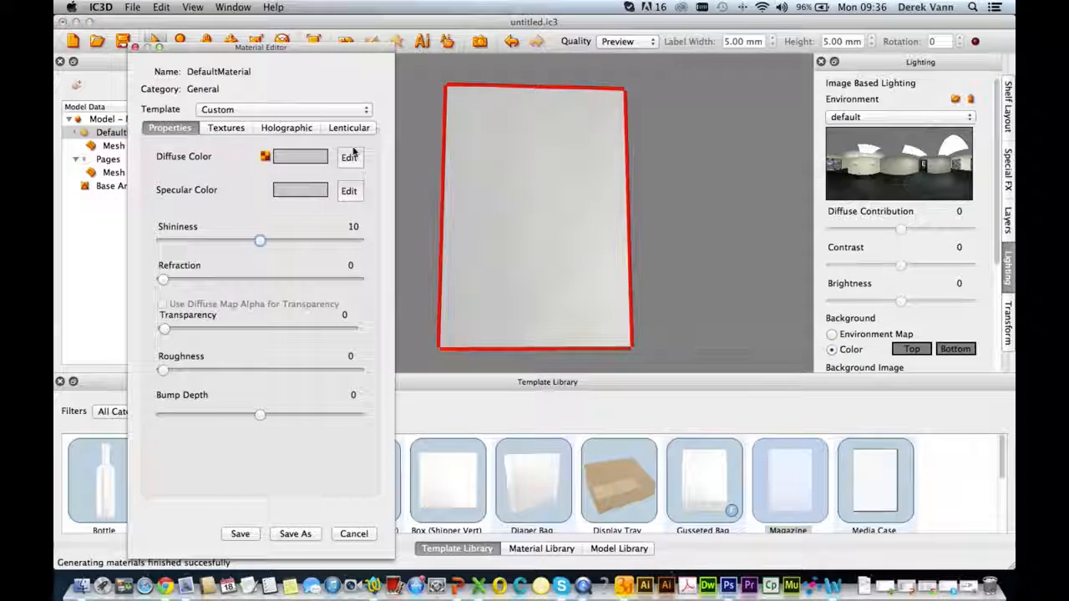
{"action": "left_click", "coordinate": [286, 127]}
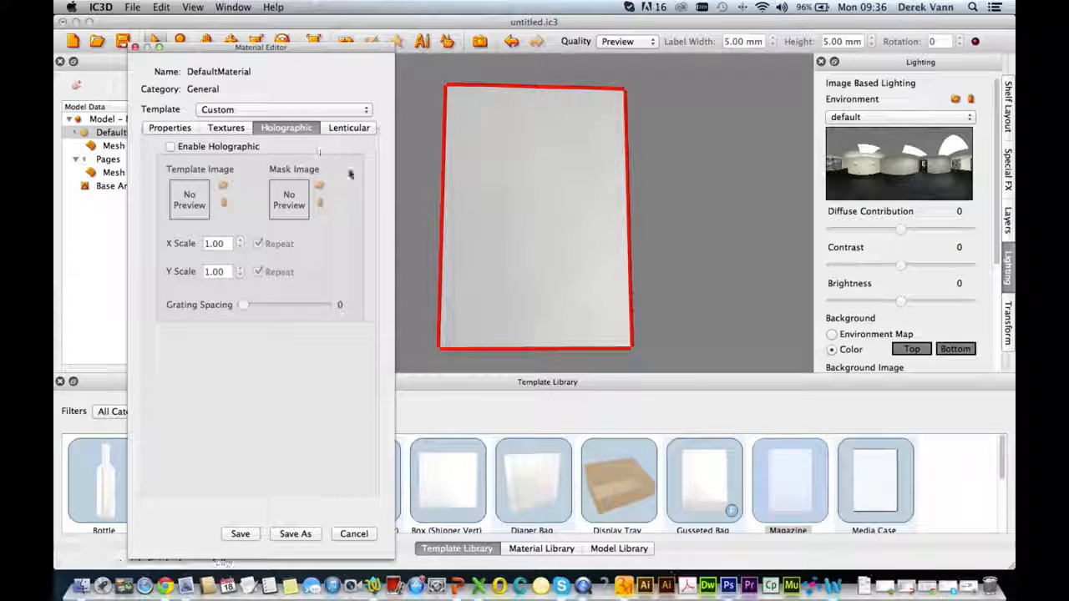
{"action": "left_click", "coordinate": [171, 147]}
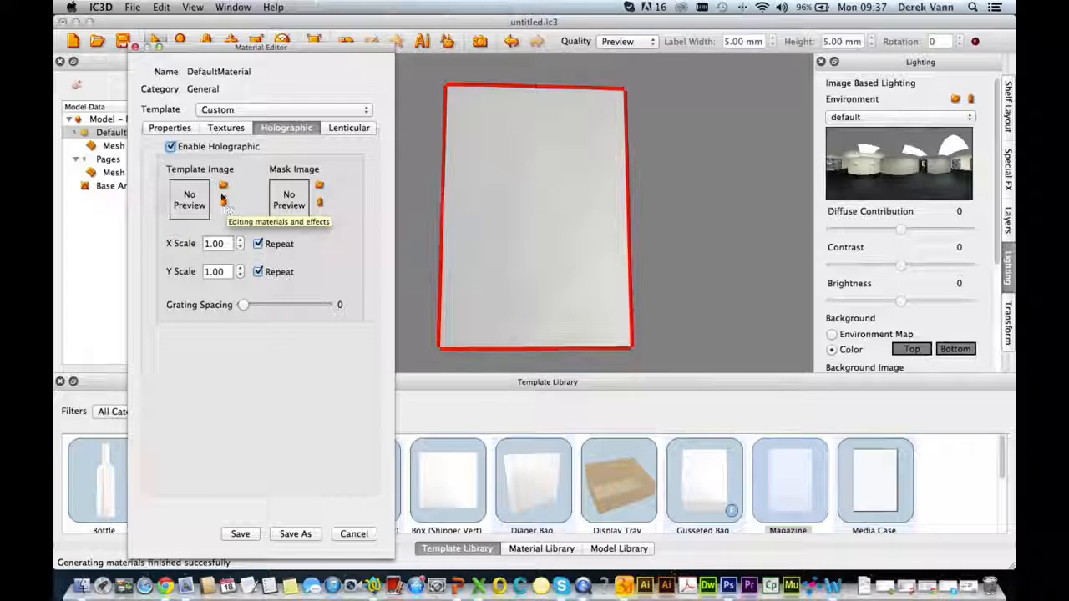
{"action": "left_click", "coordinate": [223, 184]}
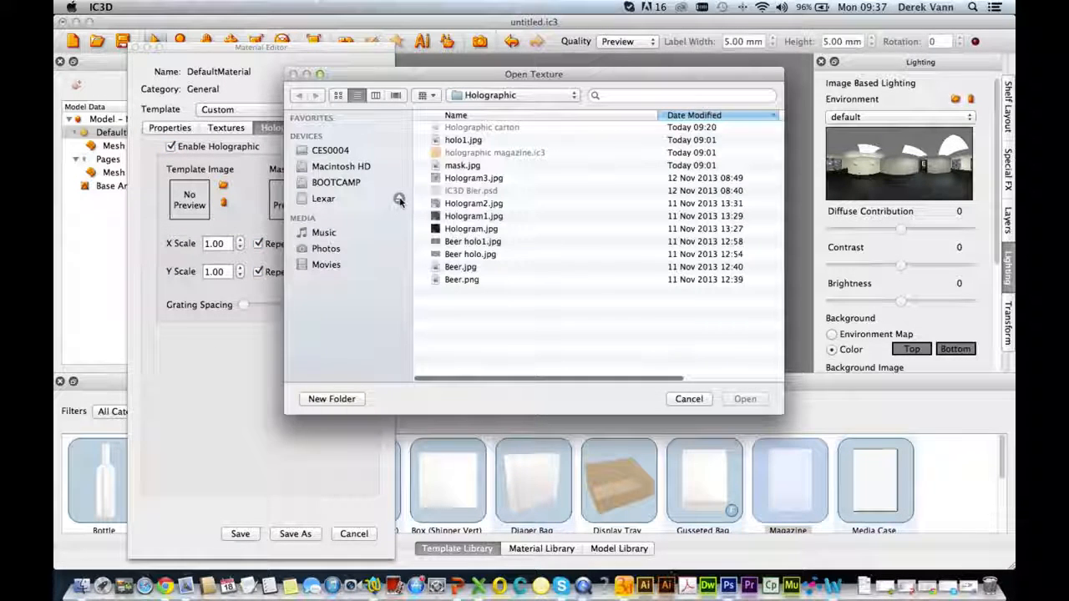
{"action": "left_click", "coordinate": [466, 139]}
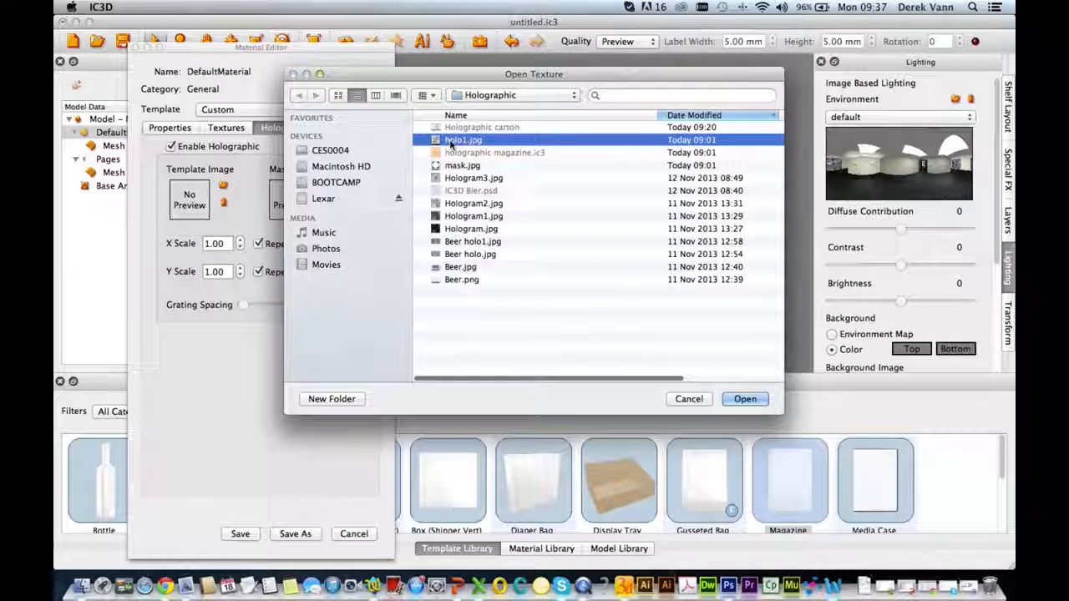
{"action": "left_click", "coordinate": [745, 400]}
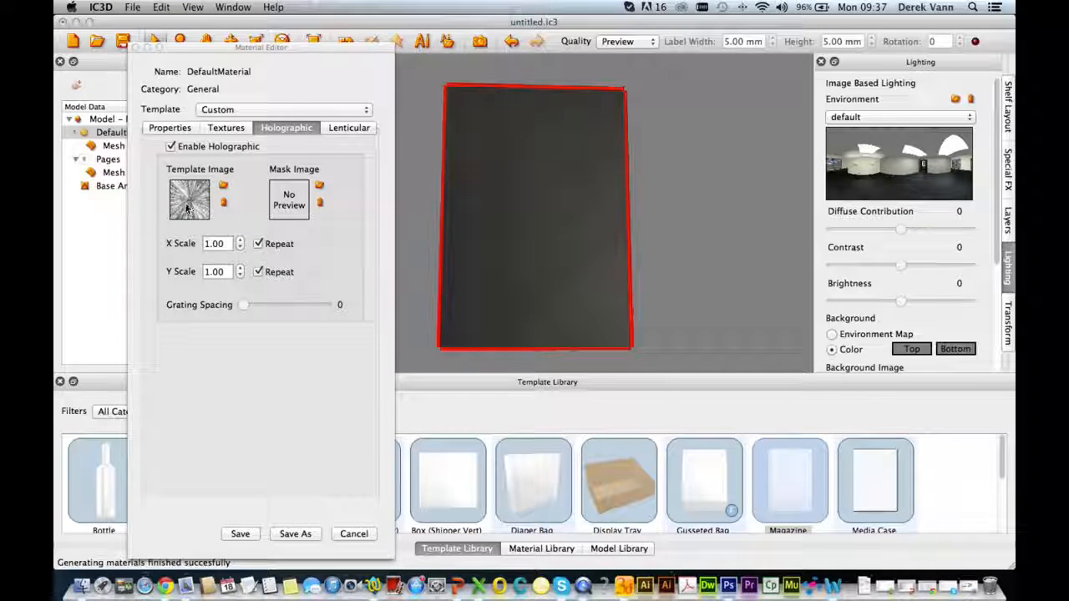
Set the hologram's grating spacing to 16 and check the effect from another angle.
{"action": "left_click_drag", "start_coordinate": [244, 306], "coordinate": [269, 306]}
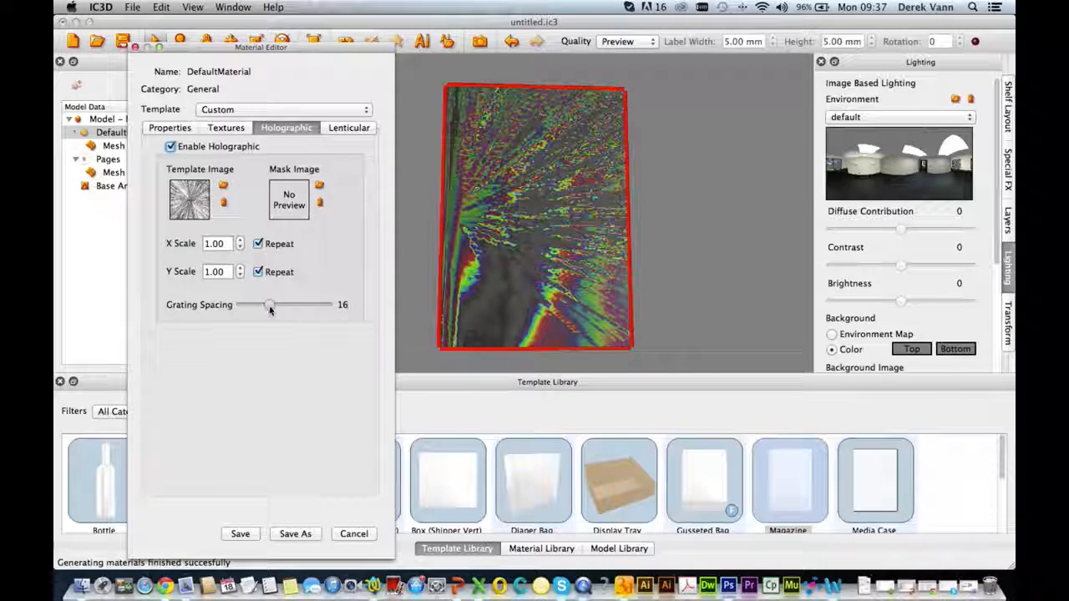
{"action": "left_click", "coordinate": [480, 266]}
{"action": "mouse_move", "coordinate": [480, 265]}
{"action": "left_mouse_down"}
{"action": "mouse_move", "coordinate": [436, 265]}
{"action": "mouse_move", "coordinate": [590, 259]}
{"action": "mouse_move", "coordinate": [475, 272]}
{"action": "left_mouse_up"}
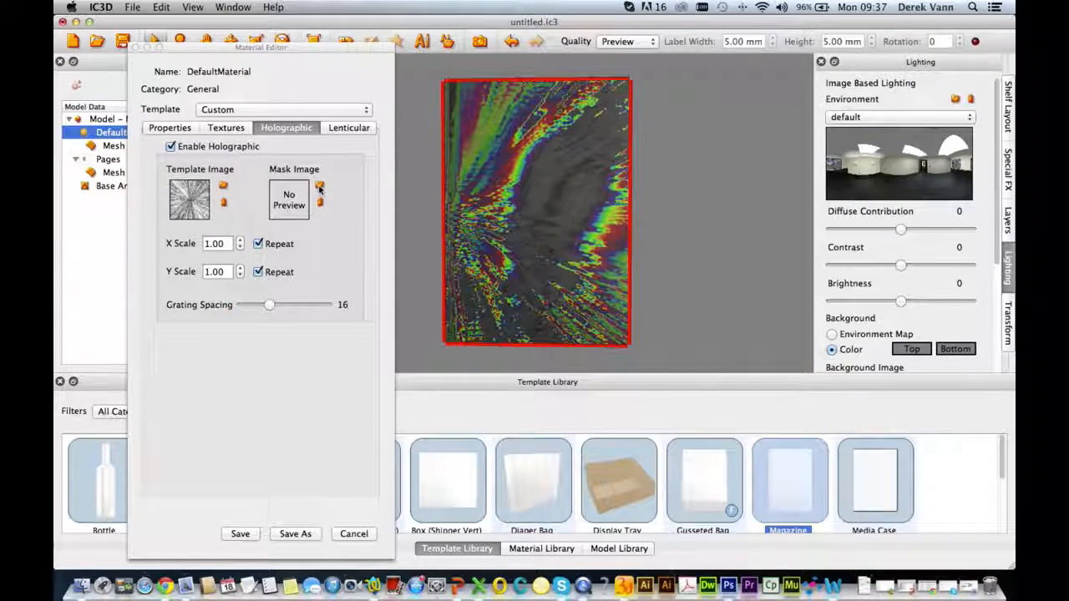
Load mask.jpg as the hologram's mask image and check the masked effect on the magazine.
{"action": "left_click", "coordinate": [319, 187]}
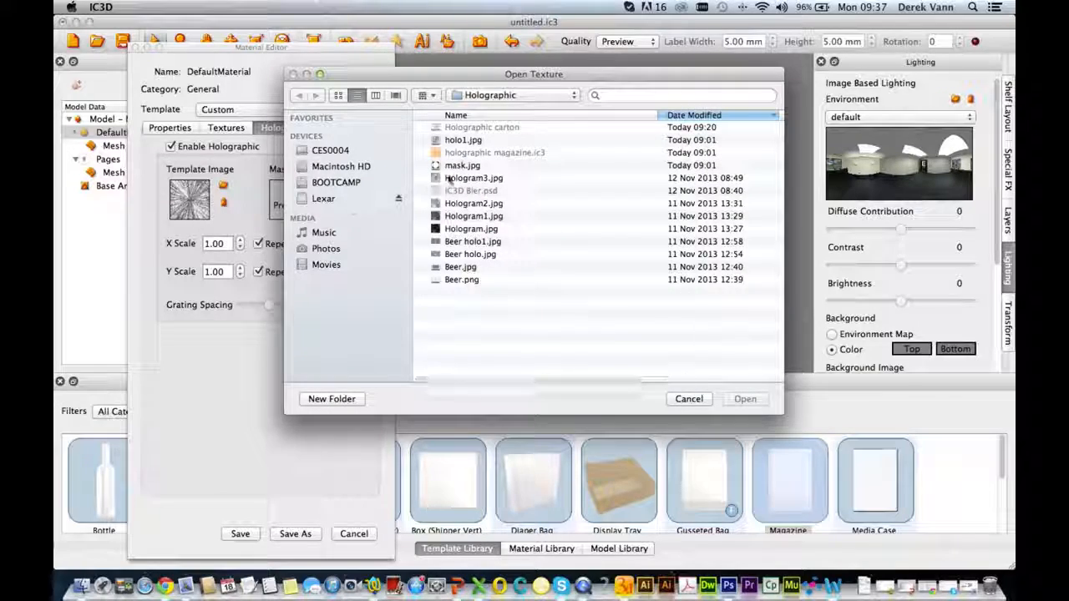
{"action": "left_click", "coordinate": [462, 166]}
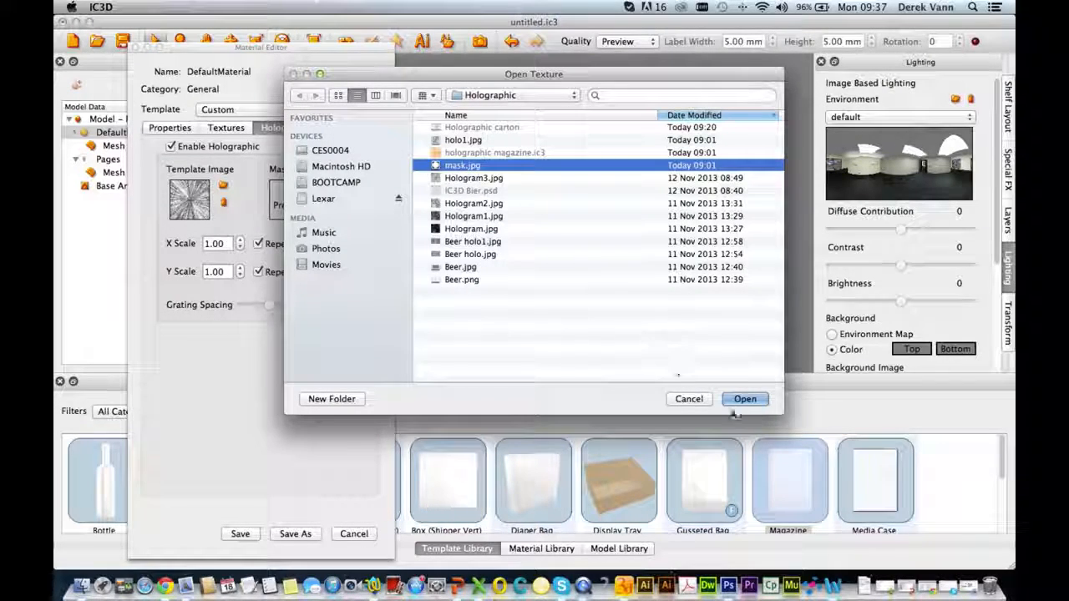
{"action": "left_click", "coordinate": [742, 399]}
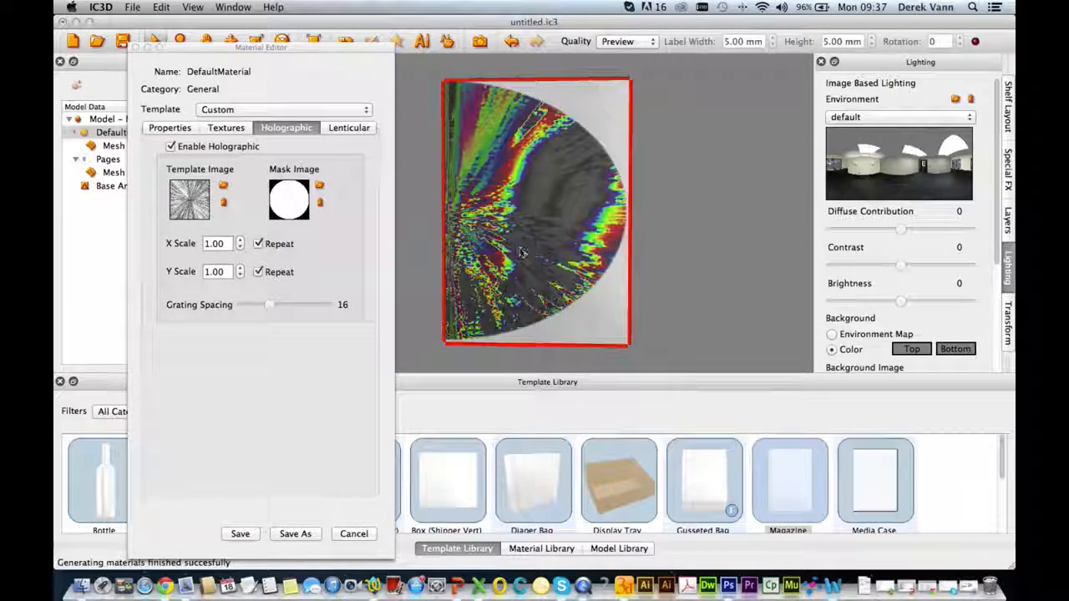
{"action": "mouse_move", "coordinate": [563, 317]}
{"action": "left_mouse_down"}
{"action": "mouse_move", "coordinate": [644, 301]}
{"action": "mouse_move", "coordinate": [692, 318]}
{"action": "mouse_move", "coordinate": [629, 303]}
{"action": "mouse_move", "coordinate": [561, 324]}
{"action": "mouse_move", "coordinate": [561, 315]}
{"action": "left_mouse_up"}
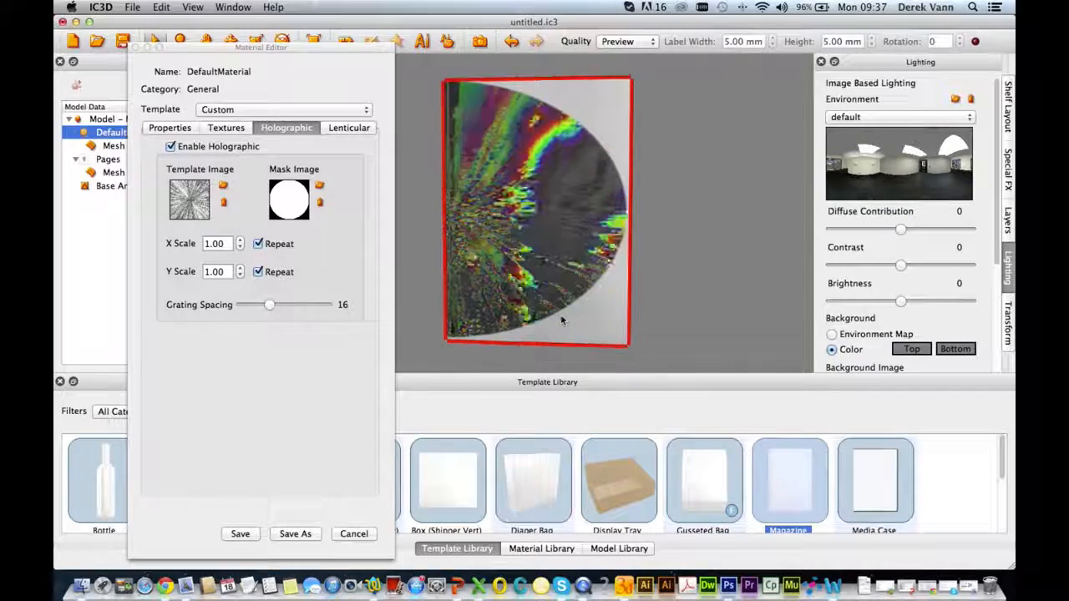
Set the hologram's X Scale to 8.00 and Y Scale to 5.00 with both directions repeating.
{"action": "left_click", "coordinate": [240, 239]}
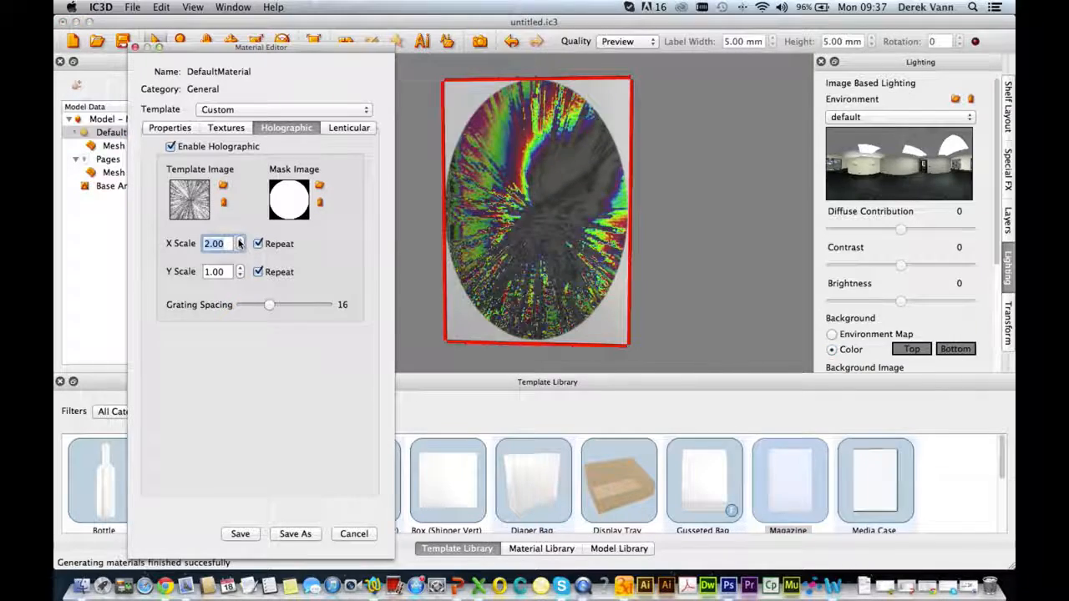
{"action": "left_click", "coordinate": [240, 239]}
{"action": "left_click", "coordinate": [240, 240]}
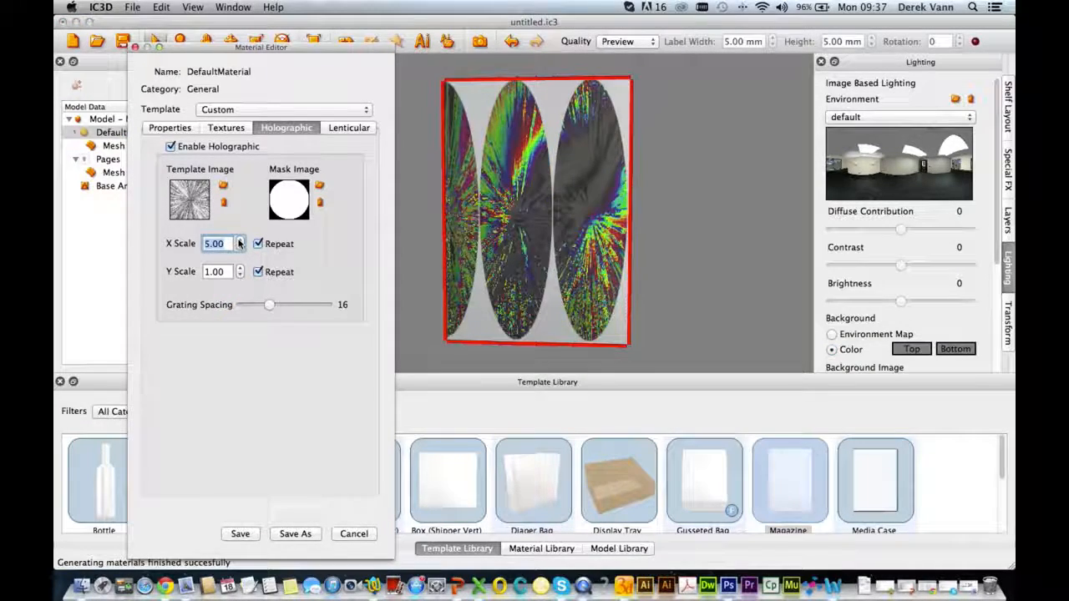
{"action": "left_click", "coordinate": [240, 240]}
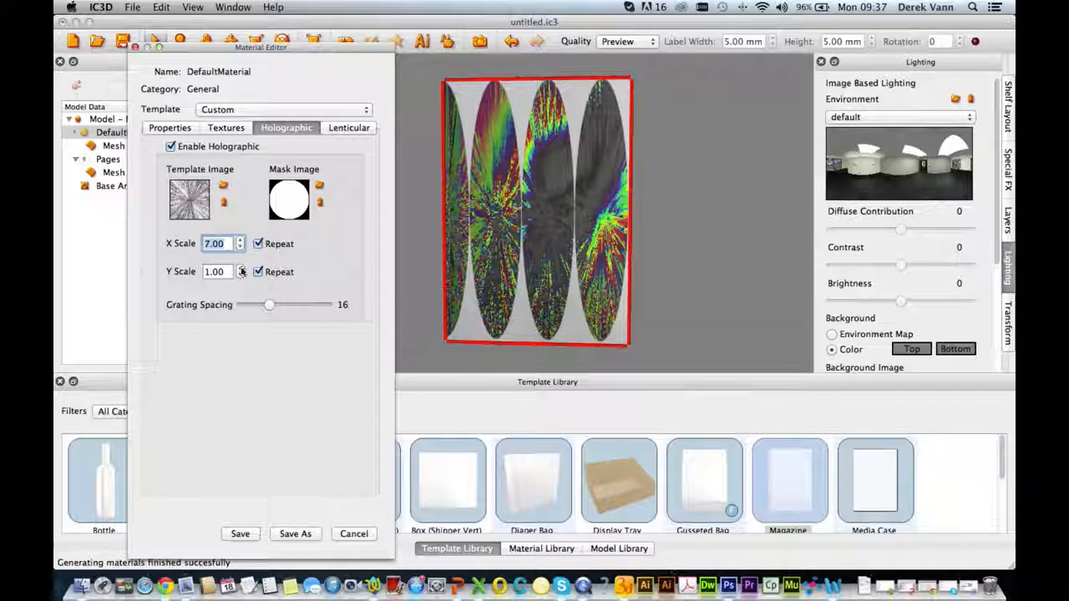
{"action": "left_click", "coordinate": [241, 268]}
{"action": "left_click", "coordinate": [240, 268]}
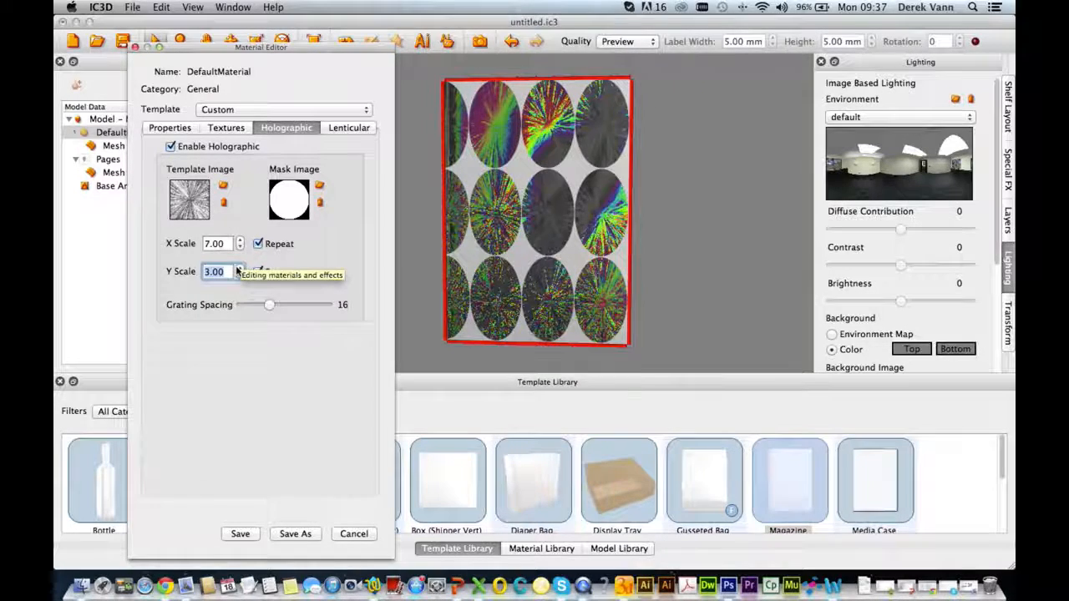
{"action": "left_click", "coordinate": [239, 268]}
{"action": "left_click", "coordinate": [239, 268]}
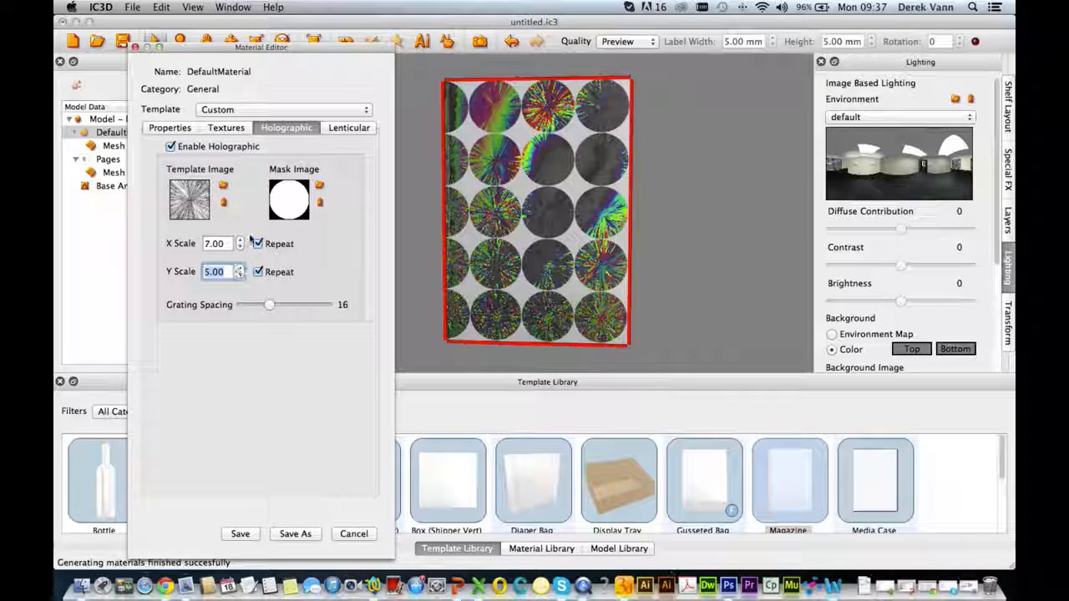
{"action": "left_click", "coordinate": [238, 240]}
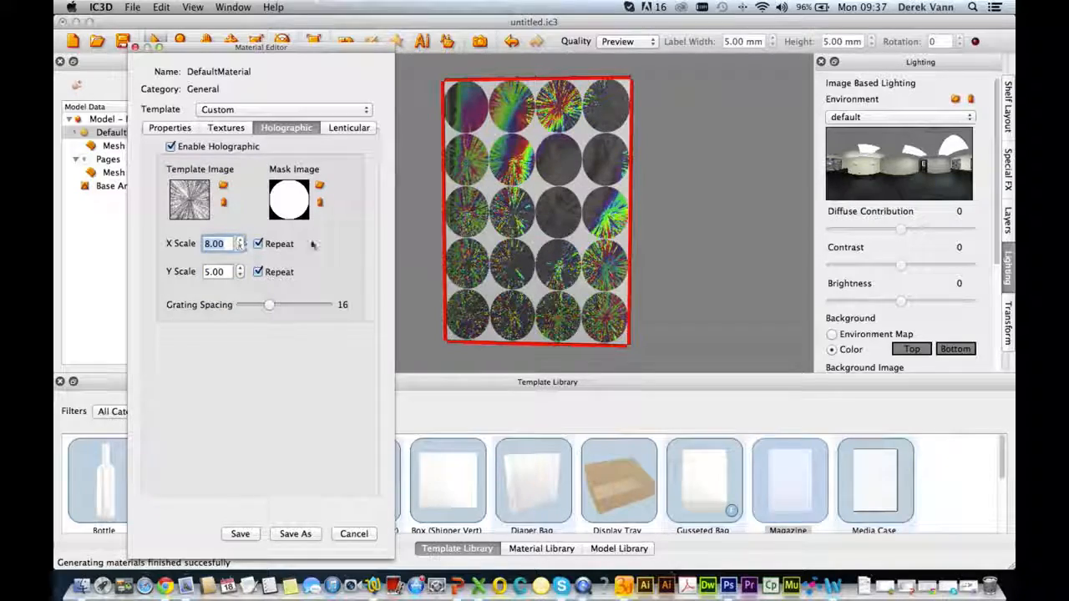
Create a label named Title on the magazine model, 150 mm wide and 100 mm high.
{"action": "left_click_drag", "start_coordinate": [535, 235], "coordinate": [643, 211]}
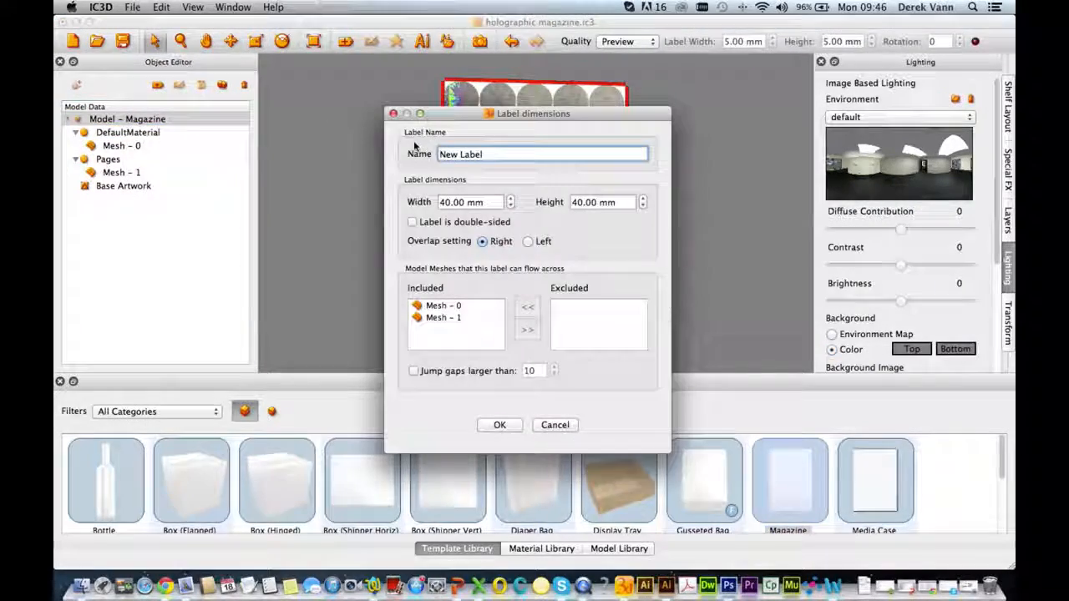
{"action": "type", "text": "Title"}
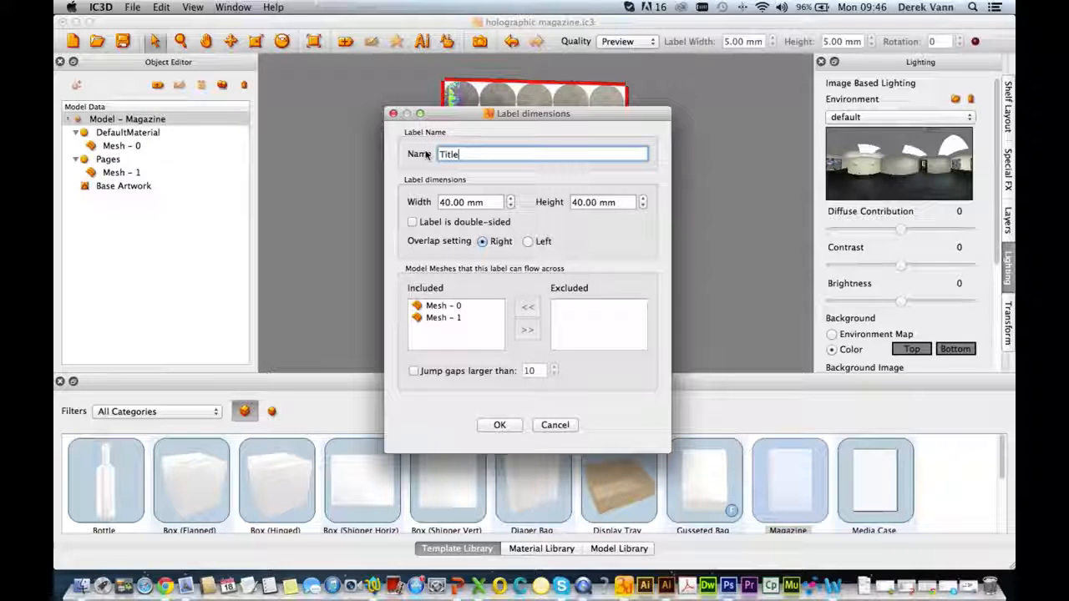
{"action": "key", "text": "Tab"}
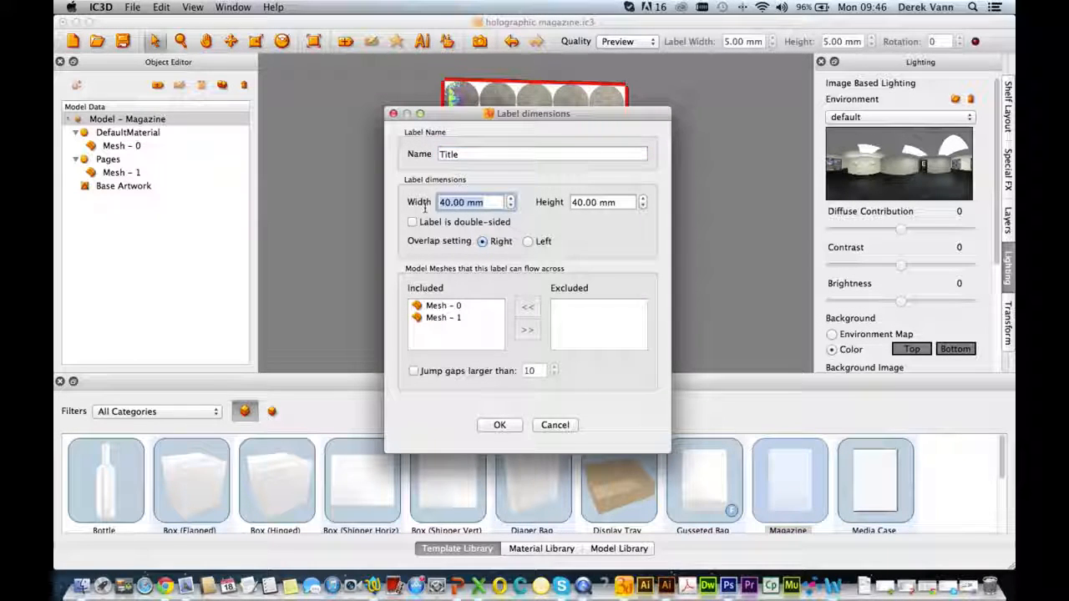
{"action": "type", "text": "150 mm"}
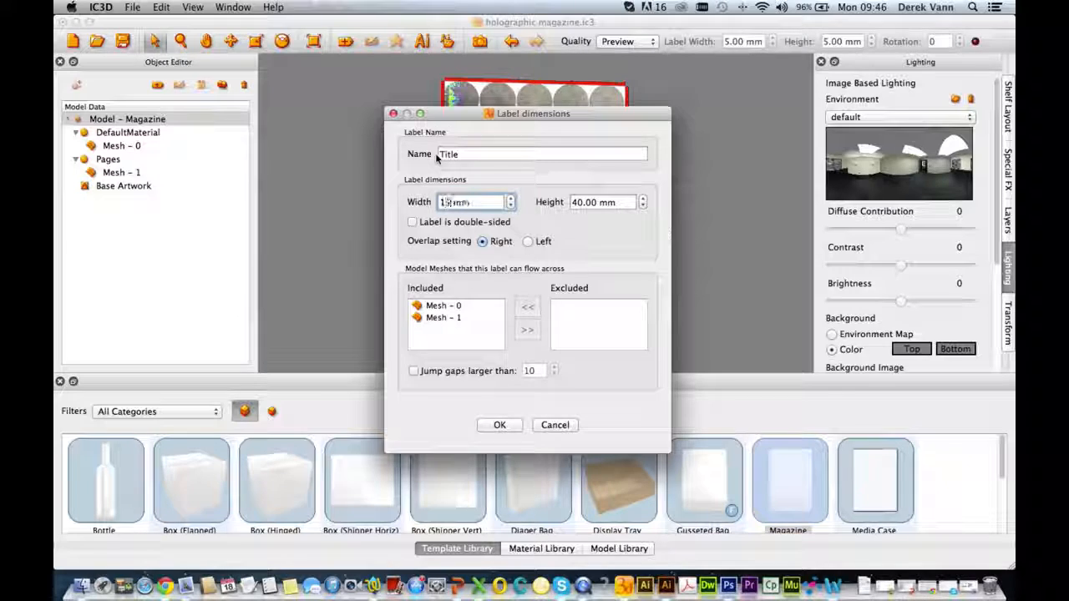
{"action": "left_click", "coordinate": [615, 202]}
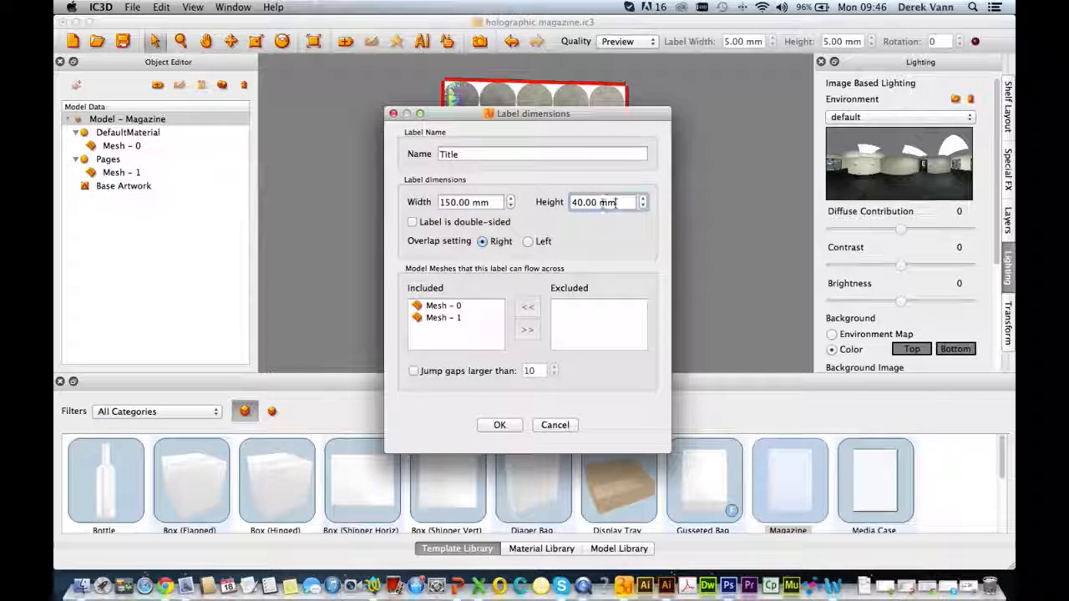
{"action": "key", "text": "super+a"}
{"action": "type", "text": "100 mm"}
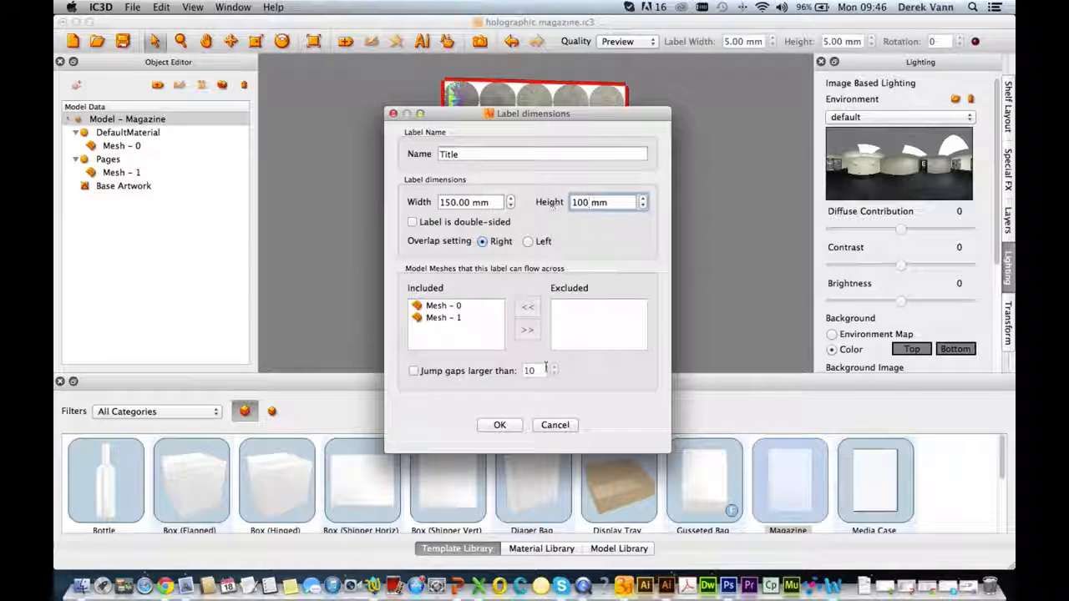
{"action": "left_click", "coordinate": [499, 425]}
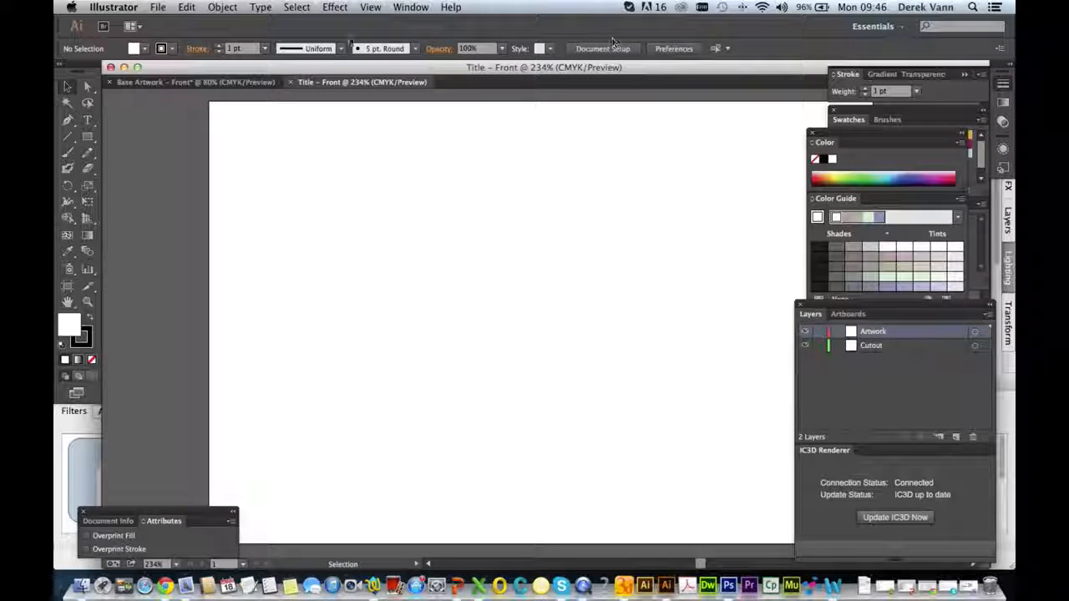
In Illustrator, add an area text box to the Title artwork reading "The Holographic Times", with one word per line.
{"action": "left_click", "coordinate": [88, 121]}
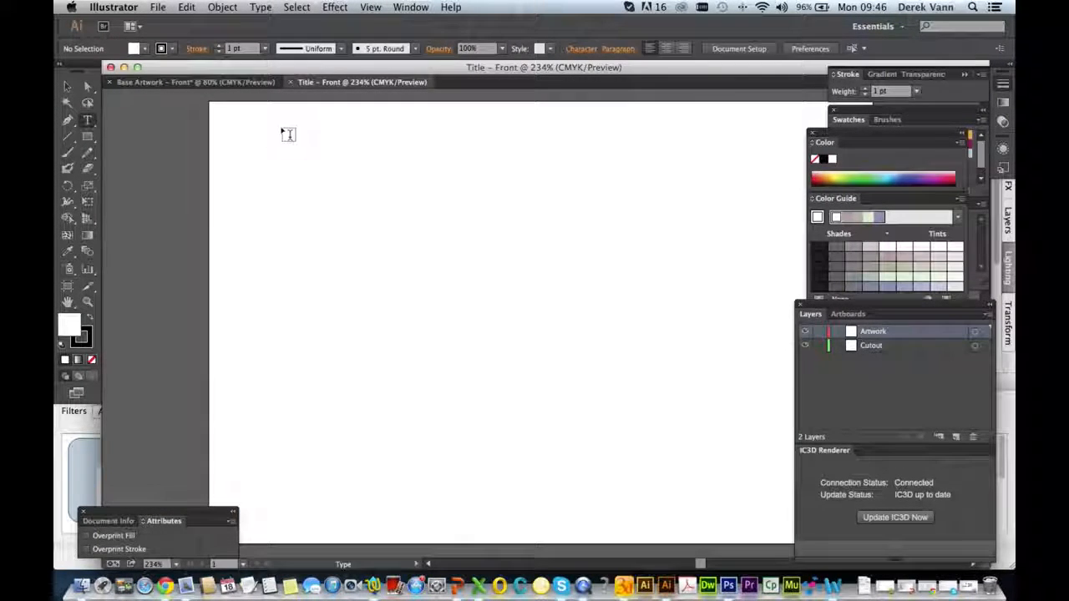
{"action": "left_click_drag", "start_coordinate": [458, 239], "coordinate": [843, 448]}
{"action": "type", "text": "The"}
{"action": "key", "text": "Return"}
{"action": "type", "text": "Holographic"}
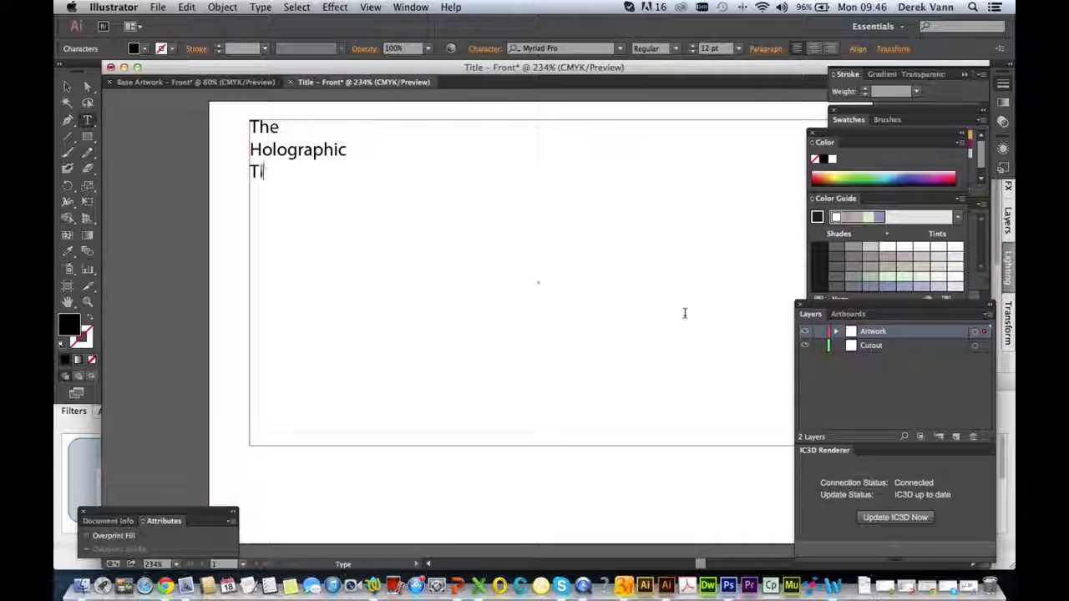
Format the whole title text as centred Gill Sans Ultra Bold at 43 pt.
{"action": "left_click_drag", "start_coordinate": [309, 174], "coordinate": [249, 127]}
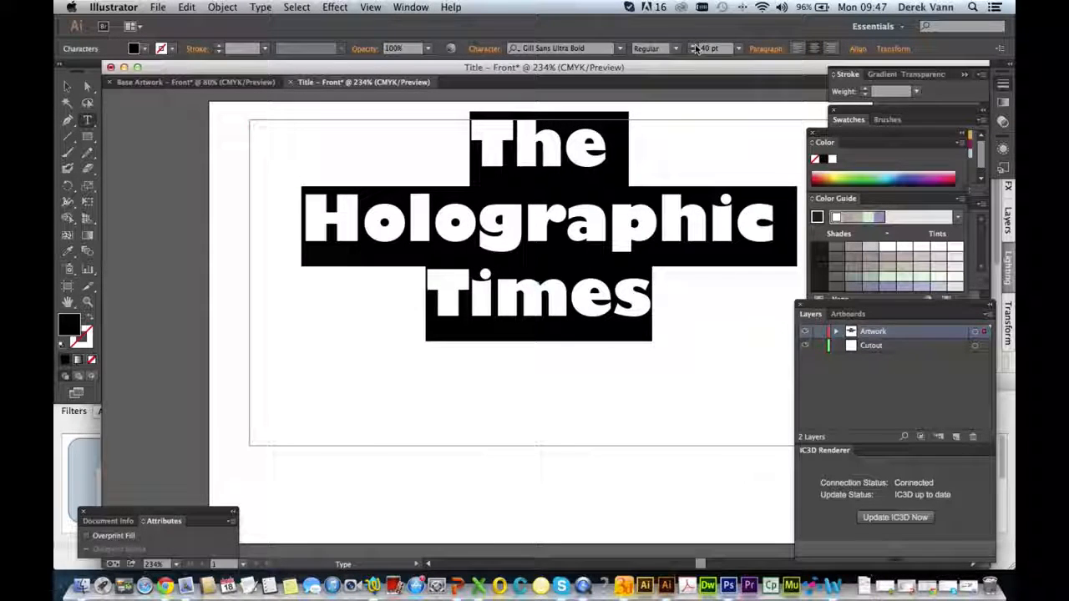
{"action": "left_click", "coordinate": [693, 47]}
{"action": "left_click", "coordinate": [695, 47]}
{"action": "left_click", "coordinate": [693, 47]}
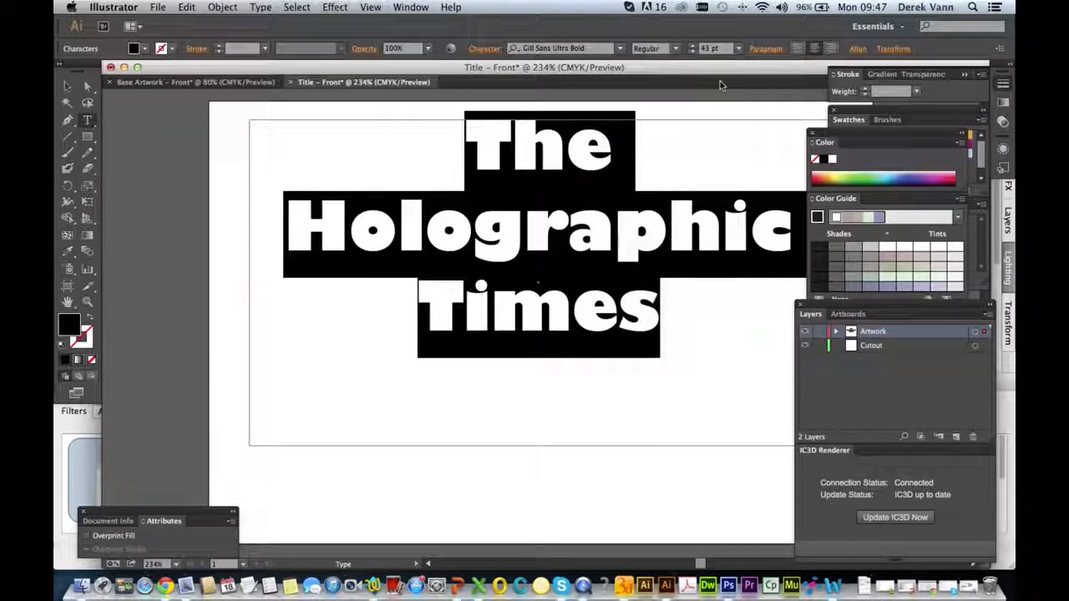
Fill the title text with bright red and update the label in IC3D with the finished artwork.
{"action": "left_click", "coordinate": [821, 175]}
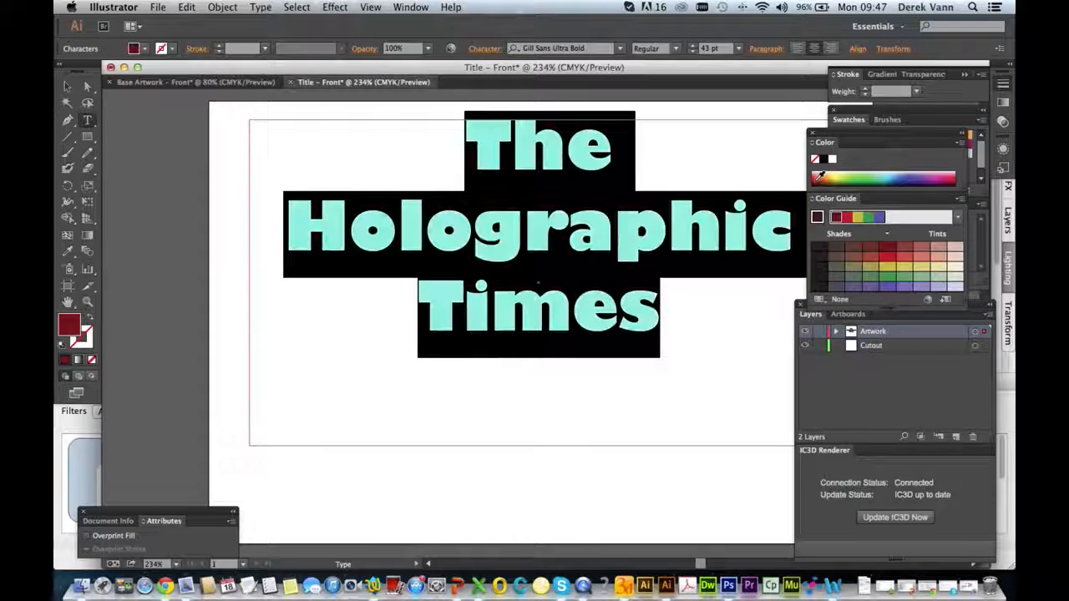
{"action": "left_click", "coordinate": [850, 216]}
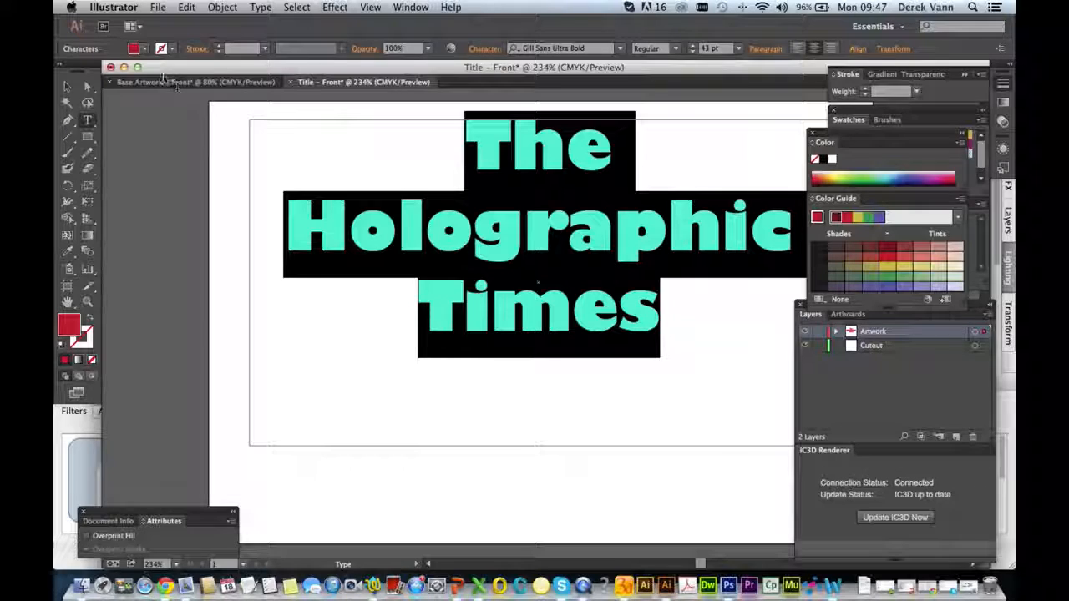
{"action": "left_click", "coordinate": [67, 87]}
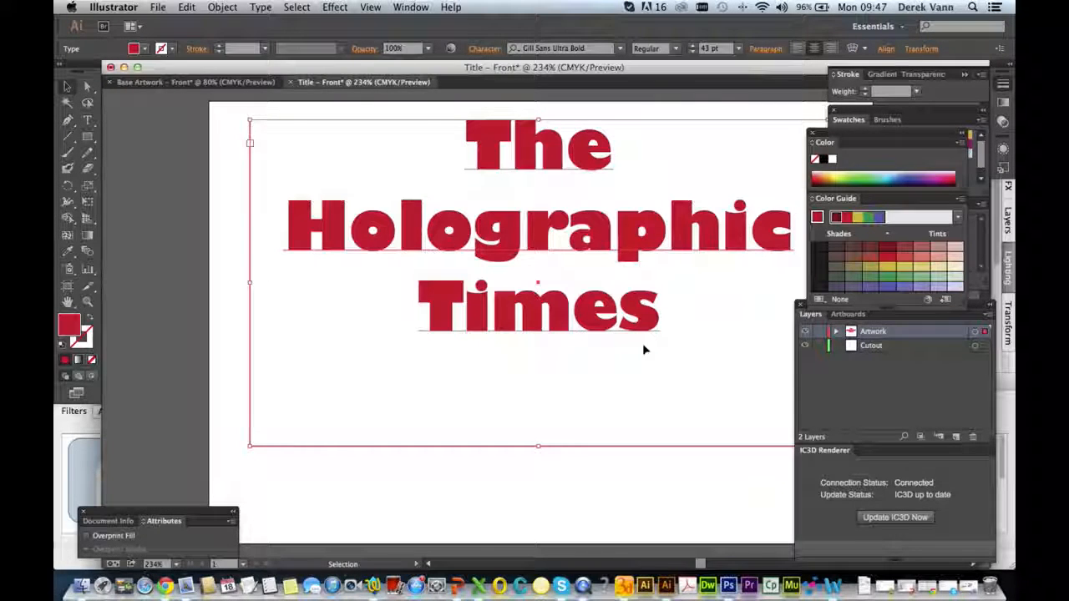
{"action": "left_click", "coordinate": [895, 517]}
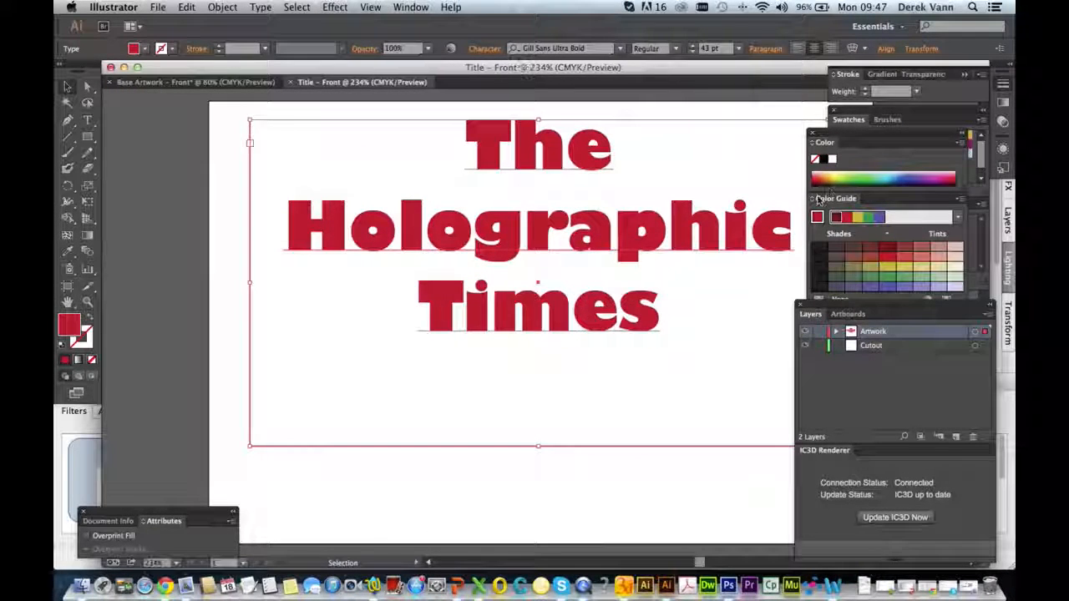
{"action": "left_click", "coordinate": [84, 431]}
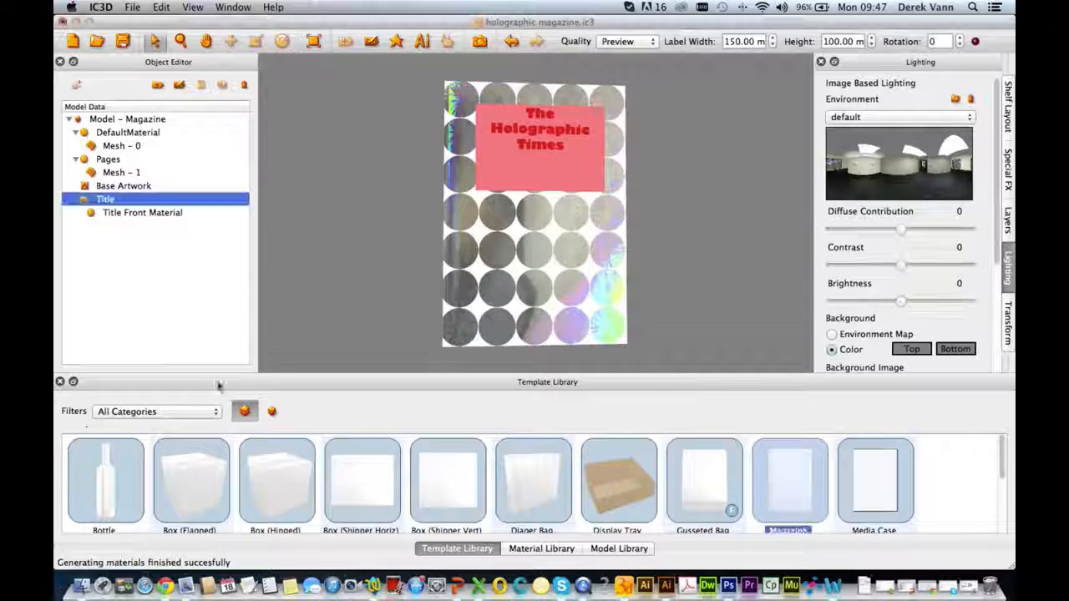
Make the Title Front Material's background transparent around the lettering and check the holographic magazine from another angle.
{"action": "double_click", "coordinate": [137, 212]}
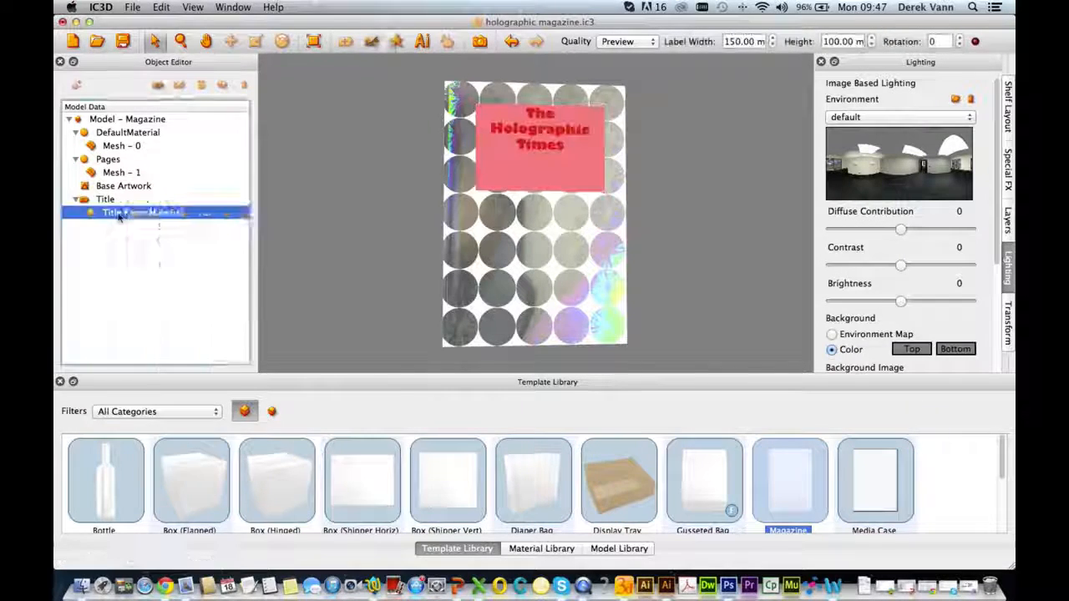
{"action": "left_click_drag", "start_coordinate": [165, 333], "coordinate": [371, 337]}
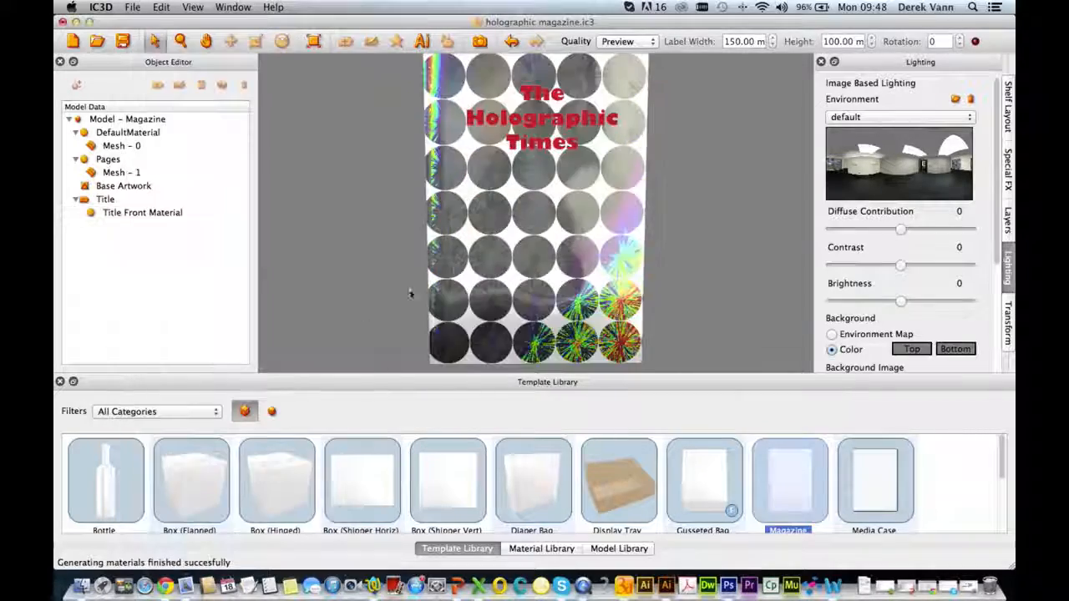
{"action": "mouse_move", "coordinate": [500, 233]}
{"action": "left_mouse_down"}
{"action": "mouse_move", "coordinate": [493, 223]}
{"action": "mouse_move", "coordinate": [484, 244]}
{"action": "mouse_move", "coordinate": [513, 230]}
{"action": "mouse_move", "coordinate": [504, 216]}
{"action": "mouse_move", "coordinate": [494, 236]}
{"action": "left_mouse_up"}
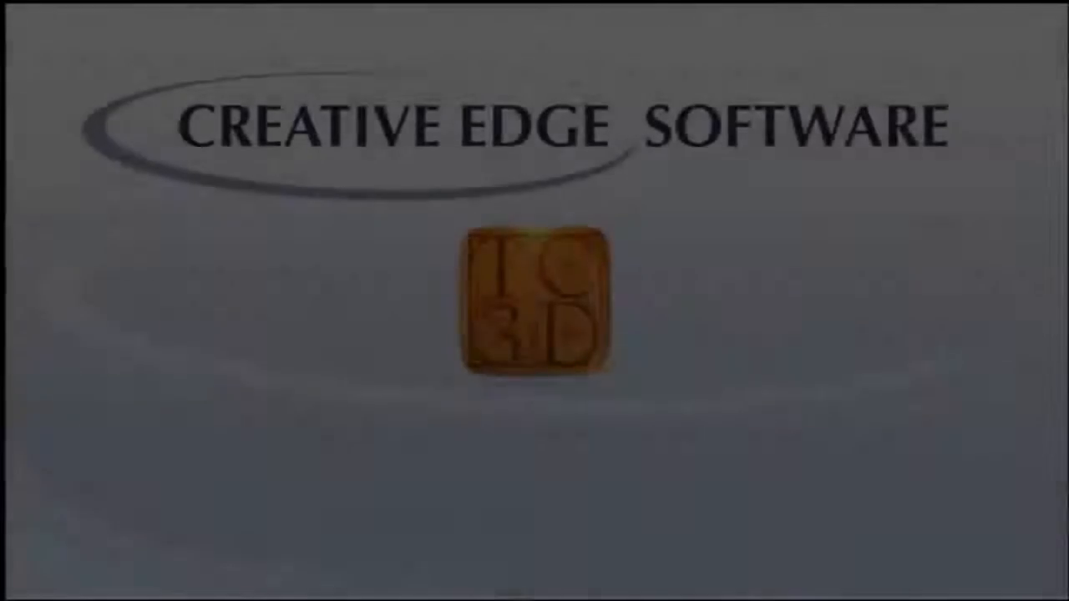